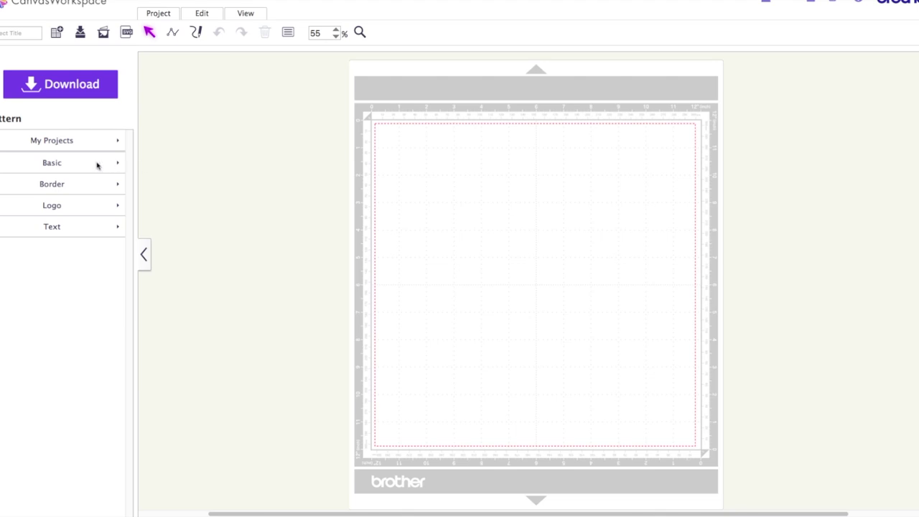
Add a Basic triangle, flip it upside down, and enlarge it to 144.3 × 108.2 mm
left_click(76, 166)
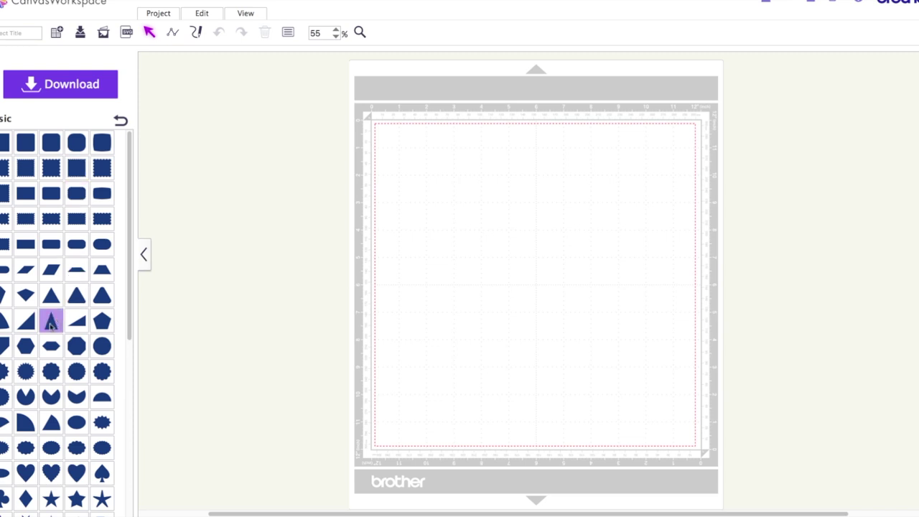
left_click(51, 322)
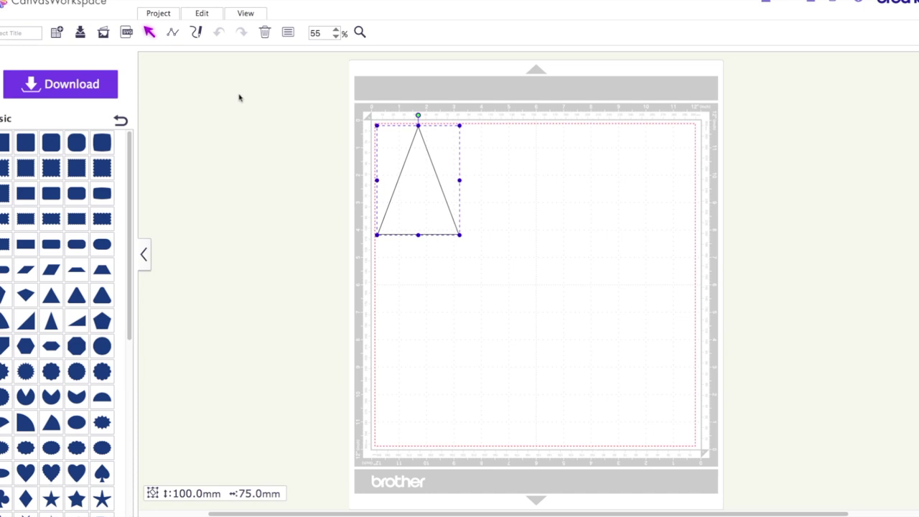
left_click(209, 15)
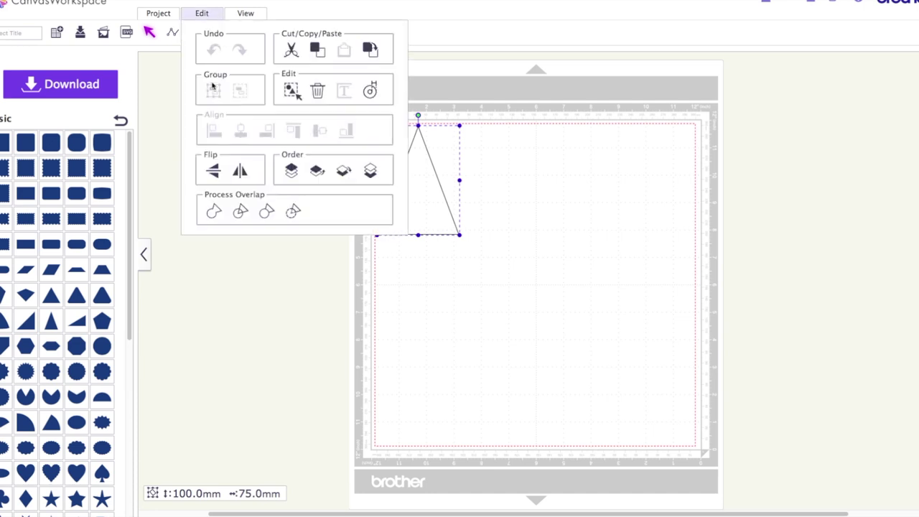
left_click(215, 173)
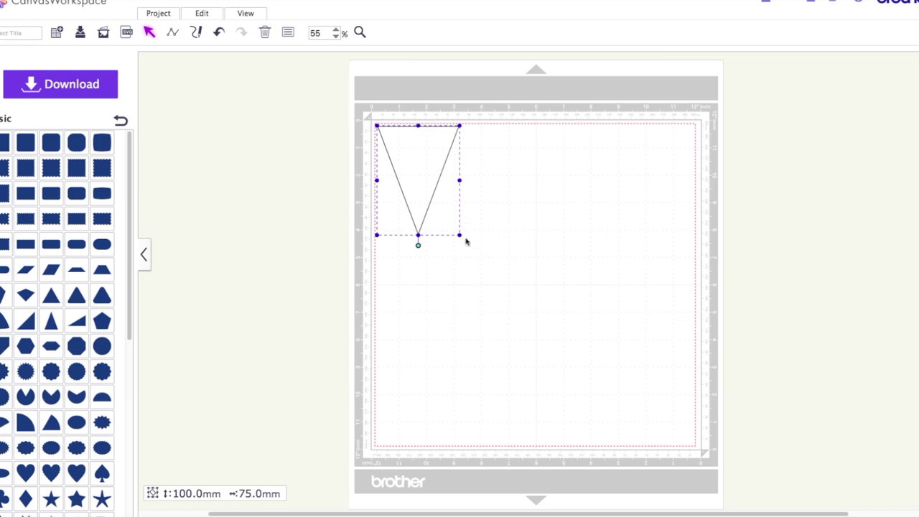
left_click_drag(461, 237, 498, 275)
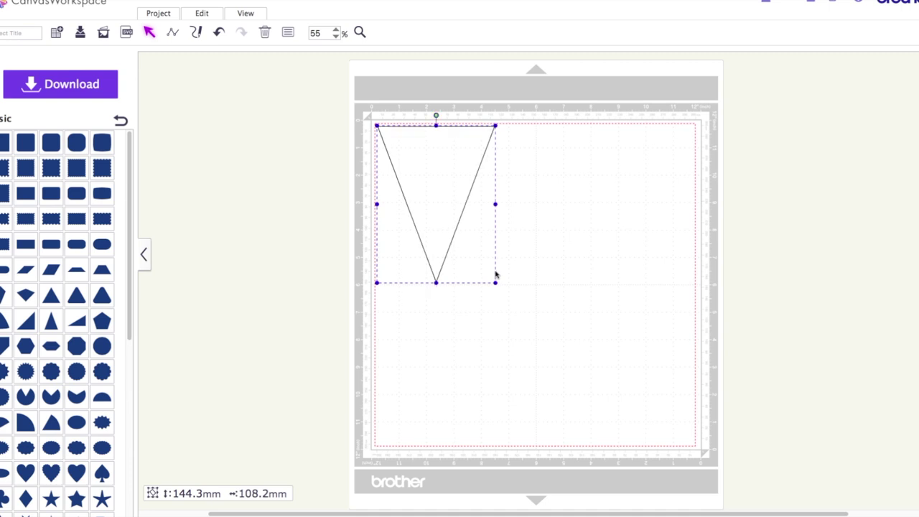
left_click(546, 287)
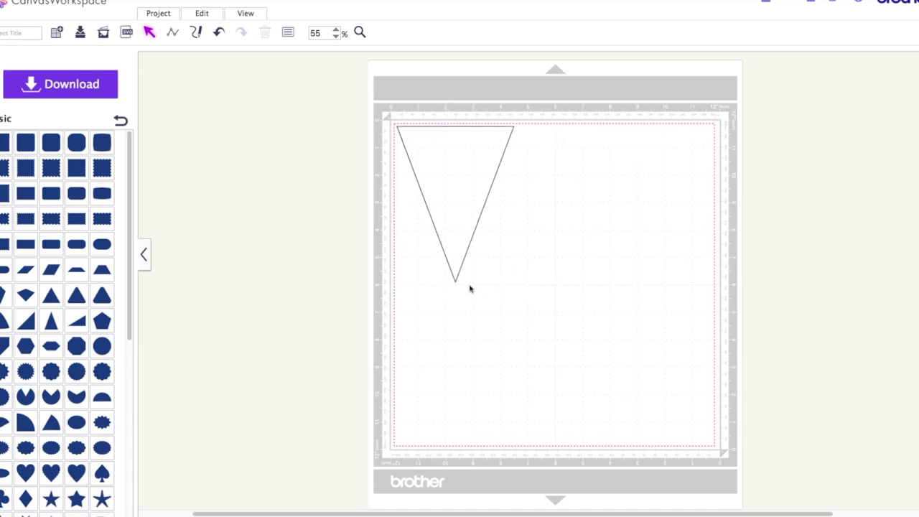
left_click(461, 164)
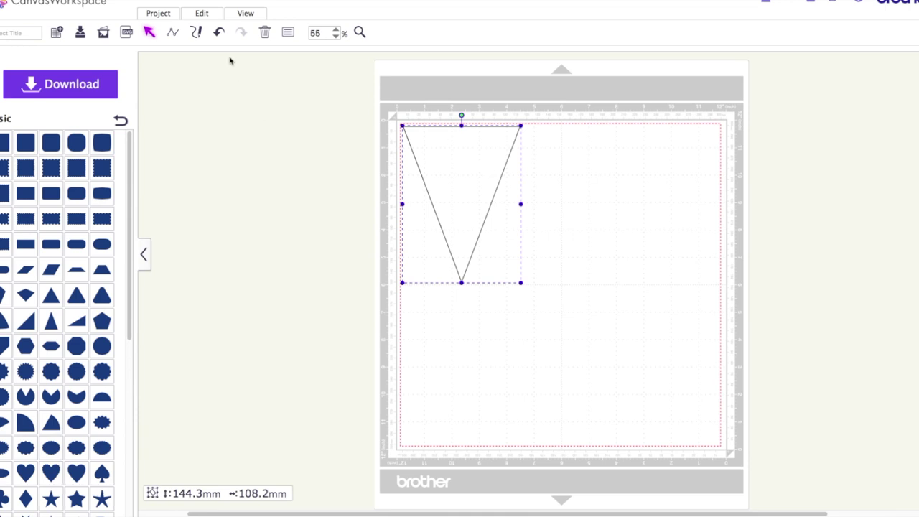
Create an inward offset line with 10 mm spacing inside the triangle
left_click(203, 15)
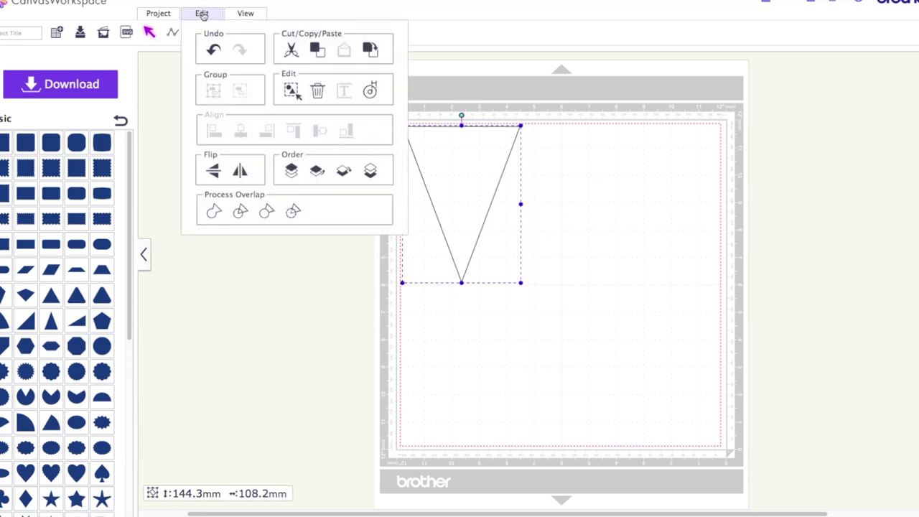
left_click(370, 92)
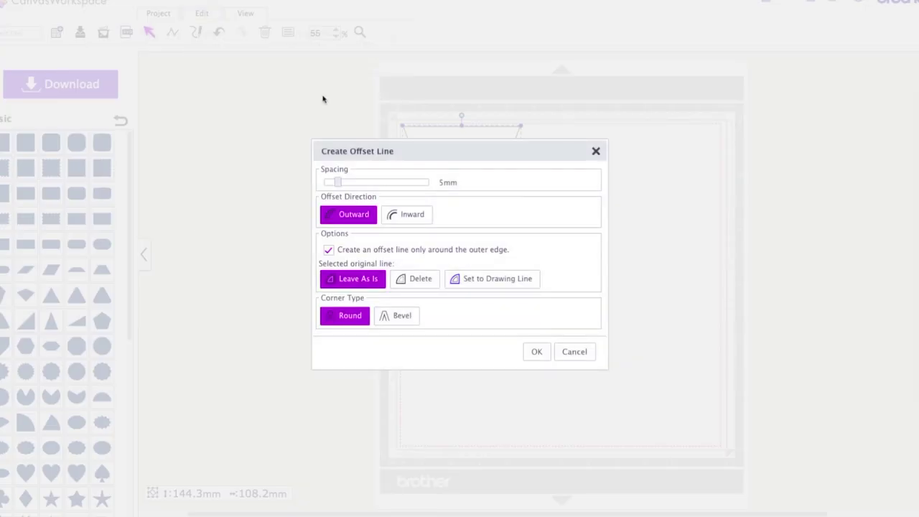
left_click(354, 183)
left_click(357, 183)
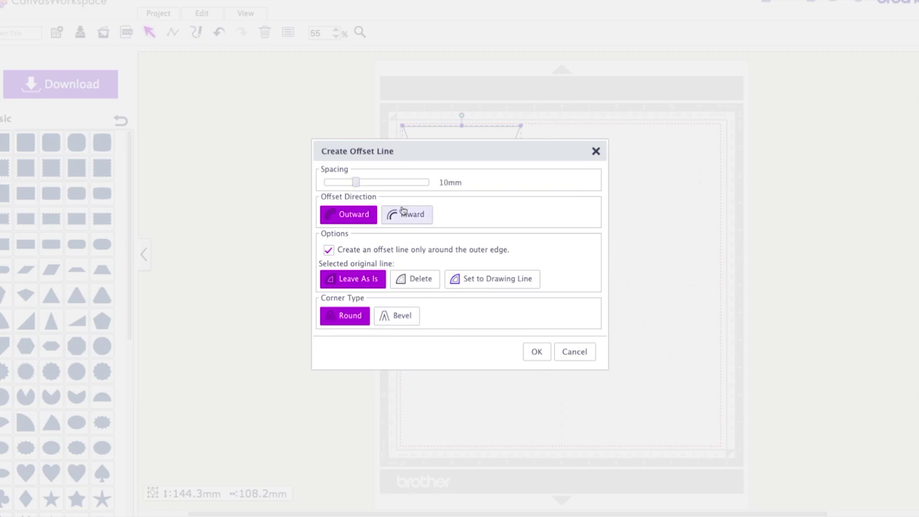
left_click(401, 215)
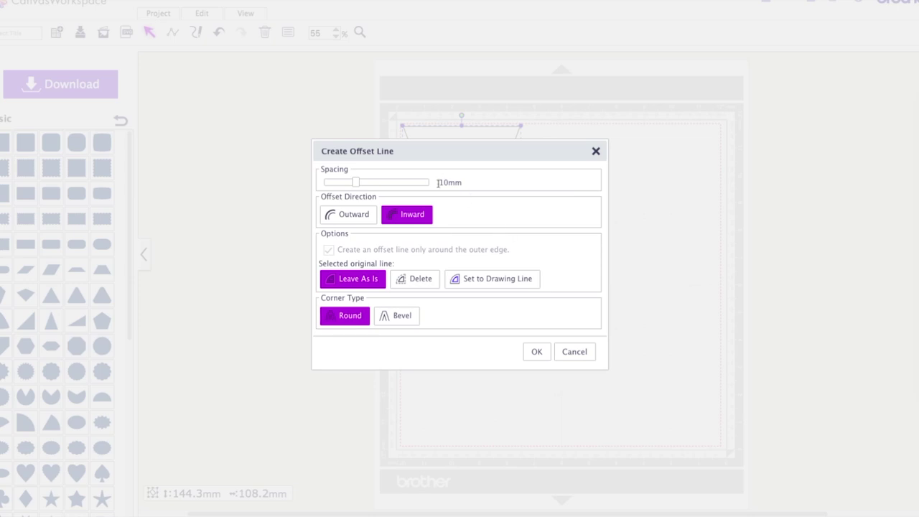
left_click(536, 352)
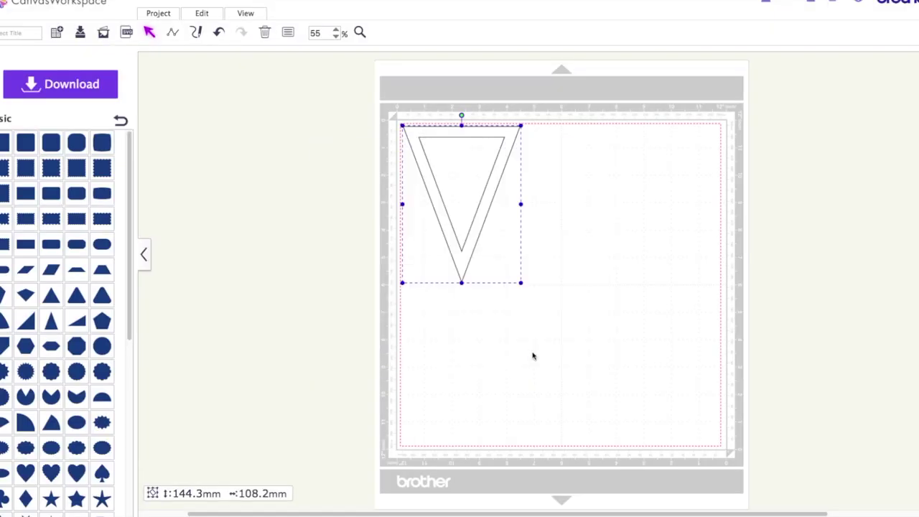
Add a circle, shrink it to 6.7 mm, and place it in the pennant's top-left corner
left_click(533, 233)
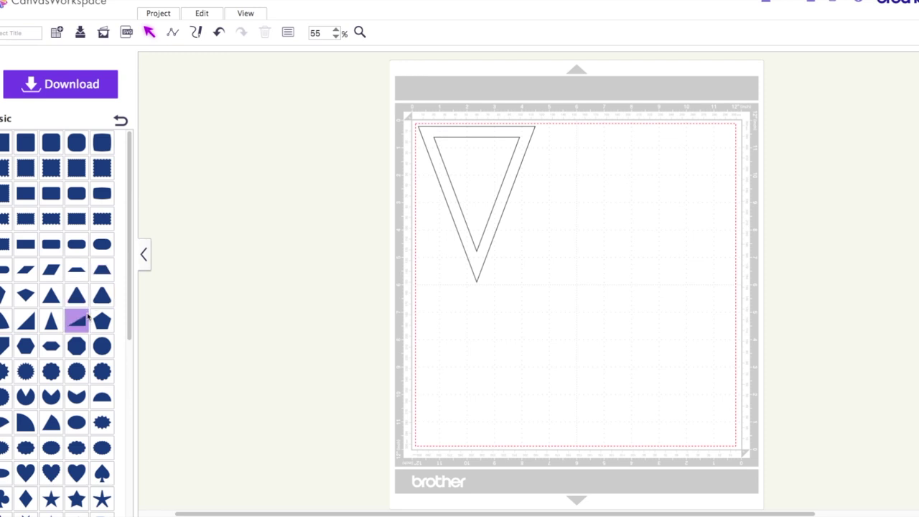
left_click(102, 349)
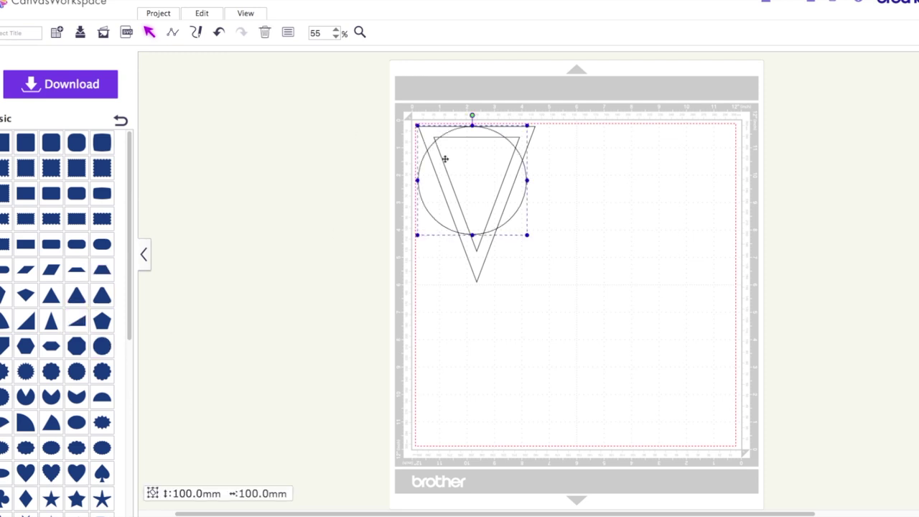
left_click_drag(465, 159, 309, 150)
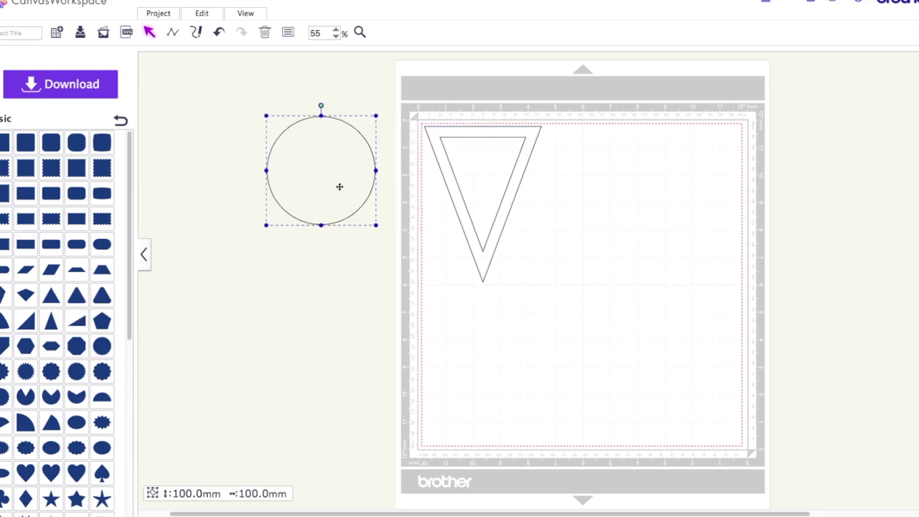
left_click_drag(377, 228, 275, 141)
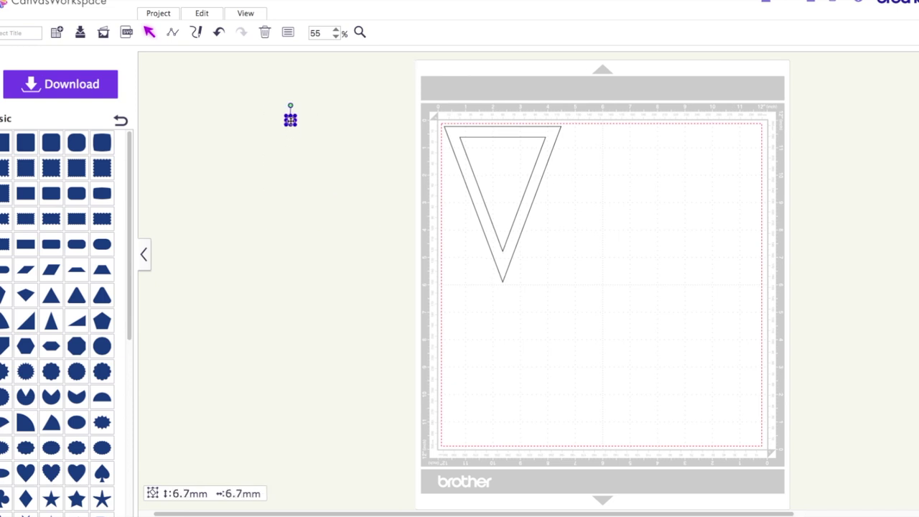
left_click_drag(290, 120, 454, 133)
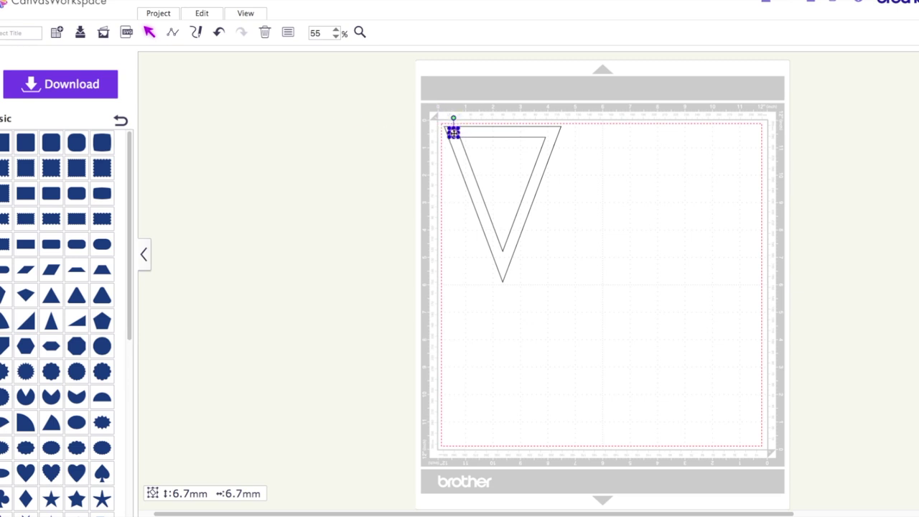
left_click(319, 139)
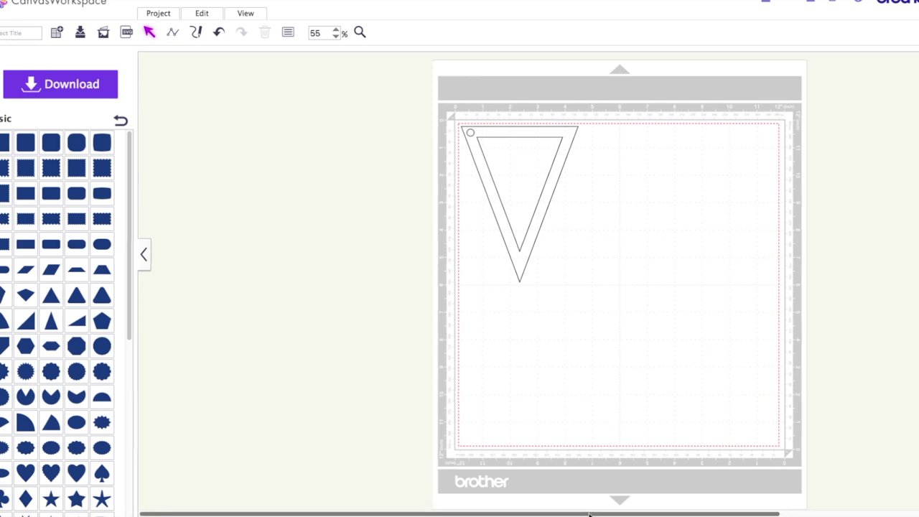
Paste a copy of the hole circle and position it in the top-right corner
left_click_drag(589, 515, 679, 514)
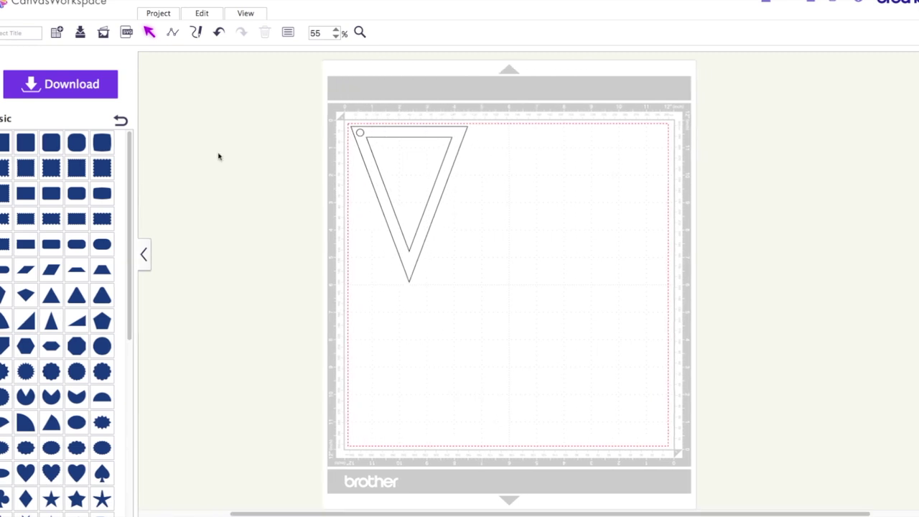
left_click(360, 132)
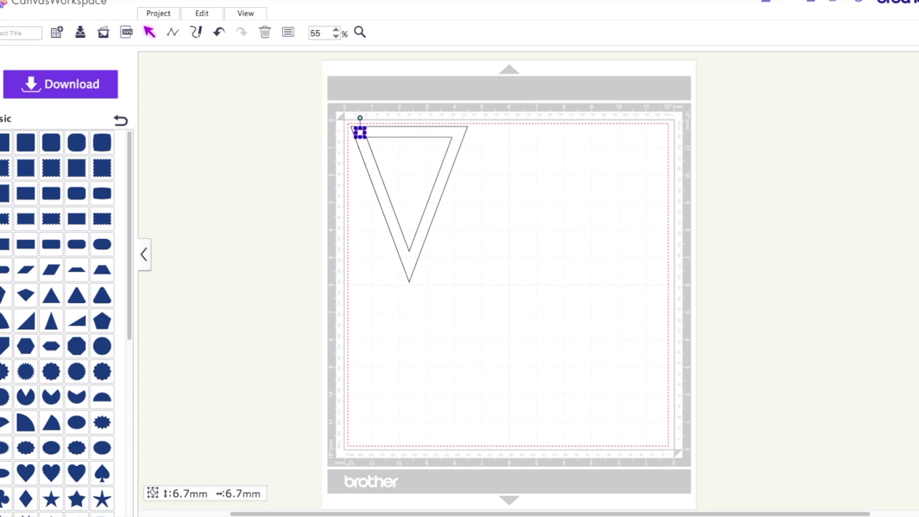
key("ctrl+v")
left_click_drag(535, 284, 459, 133)
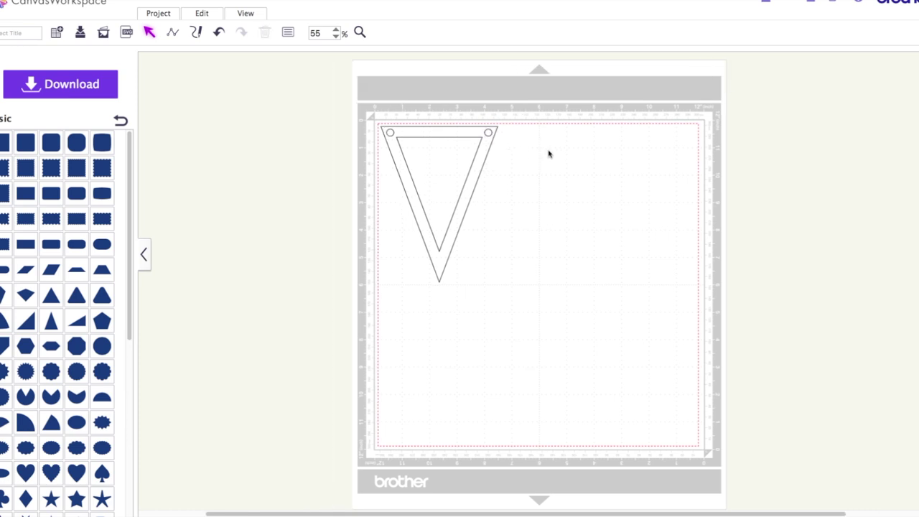
left_click(489, 132)
left_click_drag(489, 132, 488, 133)
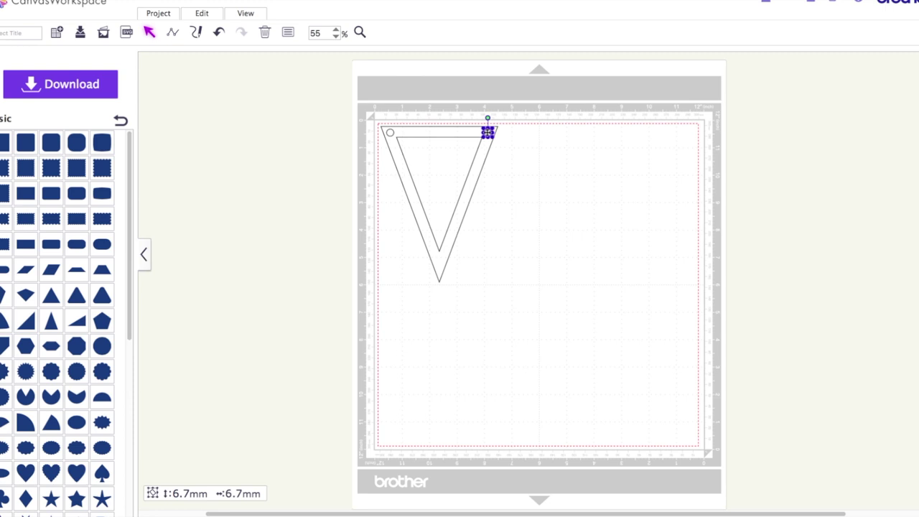
left_click(506, 138)
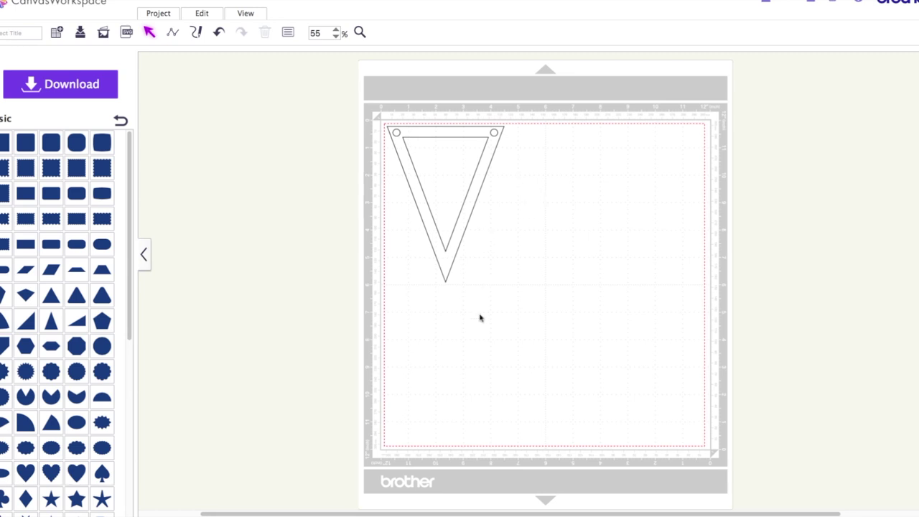
Divide the pennant and both holes into separate pieces and delete the leftover inner triangle
left_click_drag(542, 309, 318, 95)
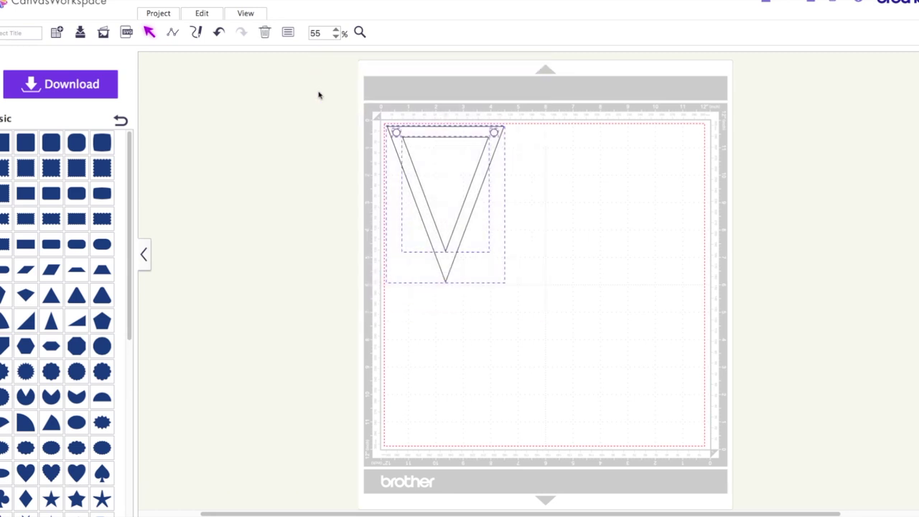
left_click(204, 15)
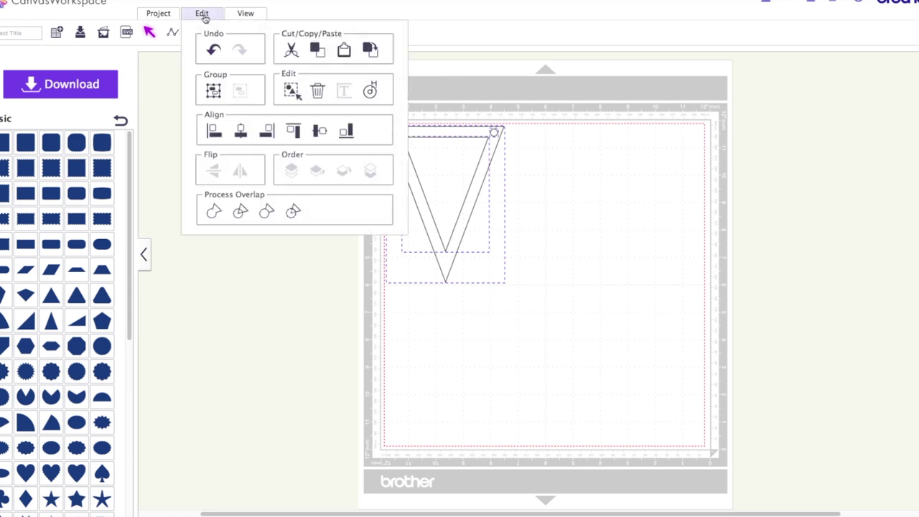
left_click(240, 213)
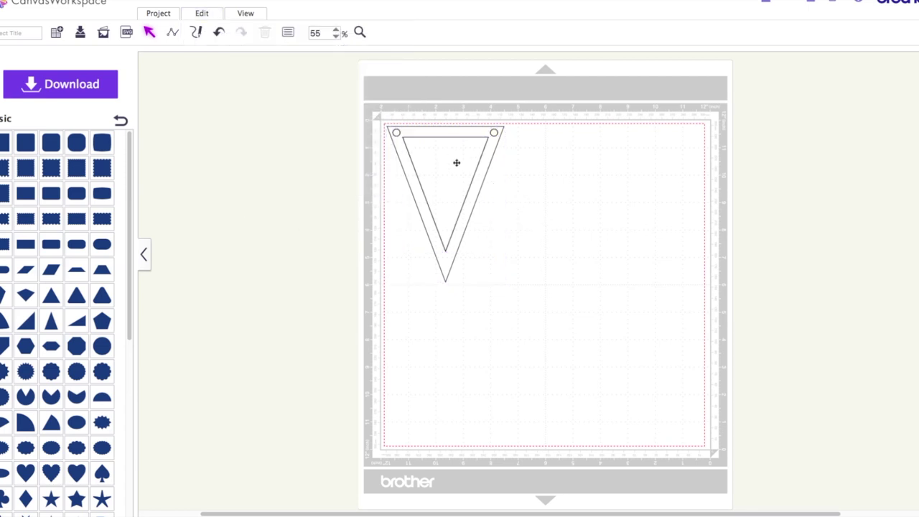
left_click_drag(457, 162, 260, 286)
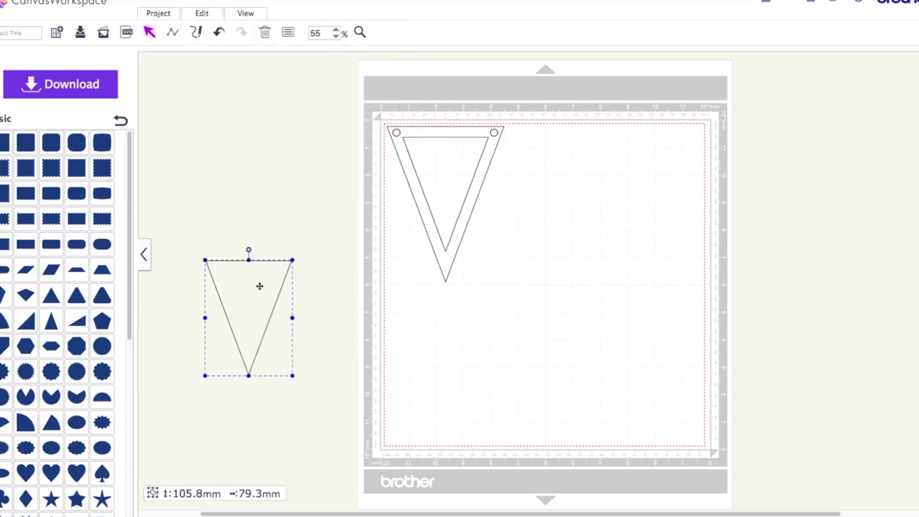
key("Delete")
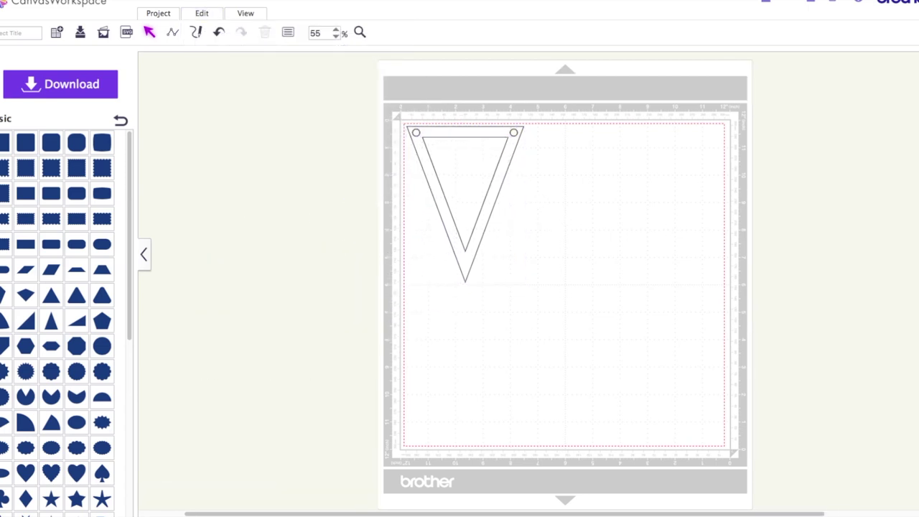
Check both hanging holes and move the pennant into the mat's top-left corner
left_click(416, 132)
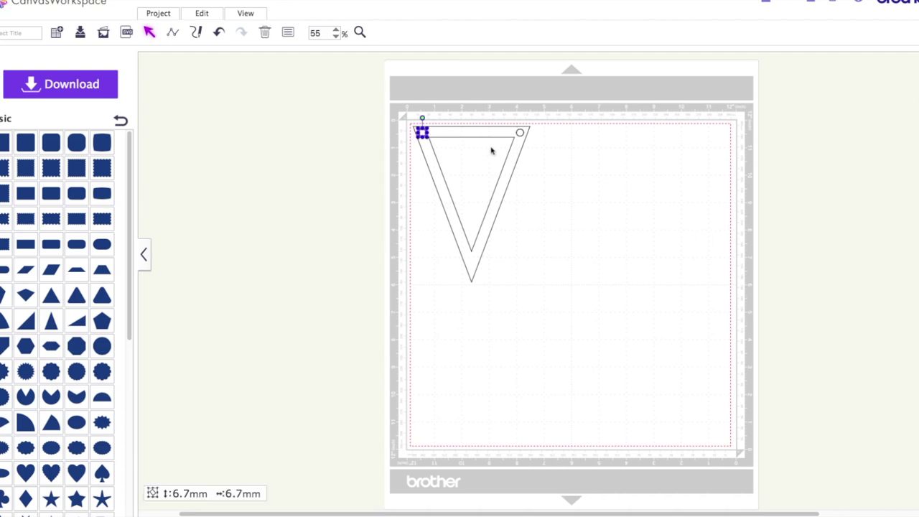
left_click(492, 150)
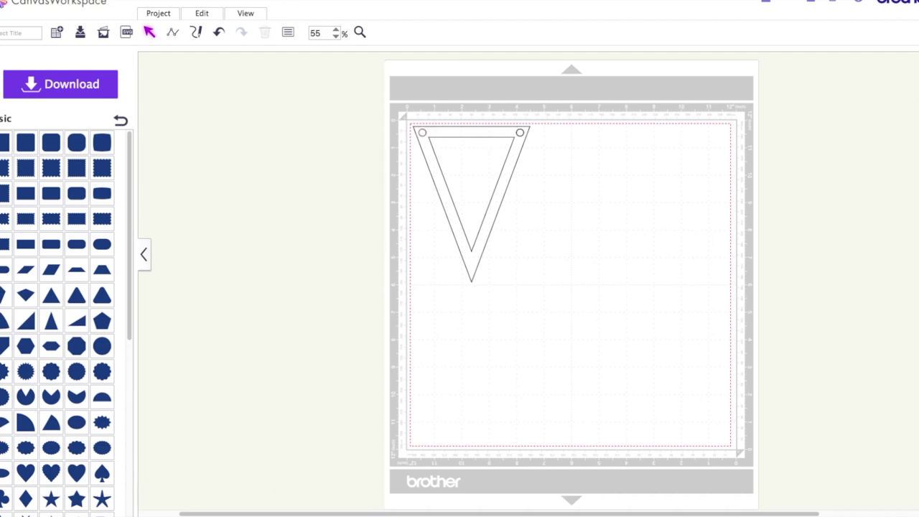
left_click(521, 133)
left_click(531, 135)
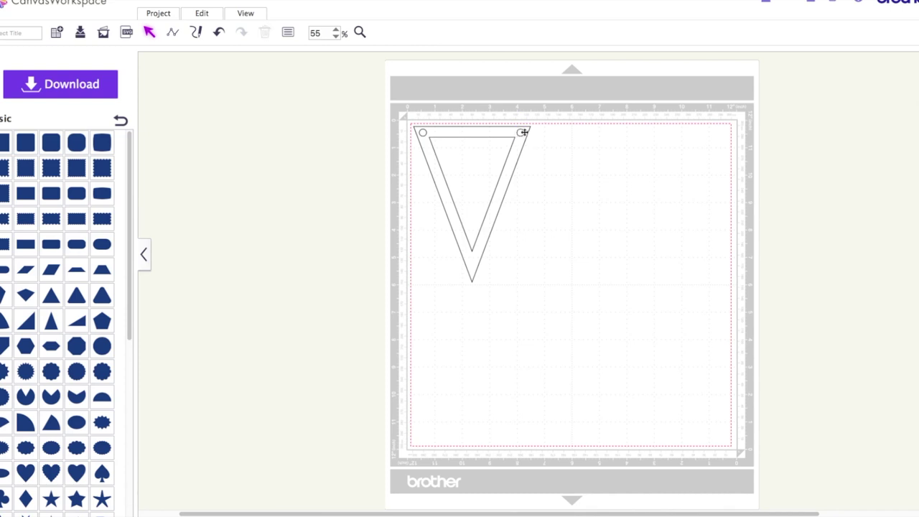
mouse_move(480, 133)
left_mouse_down()
mouse_move(589, 178)
mouse_move(644, 255)
mouse_move(533, 170)
mouse_move(502, 166)
mouse_move(463, 135)
mouse_move(478, 133)
left_mouse_up()
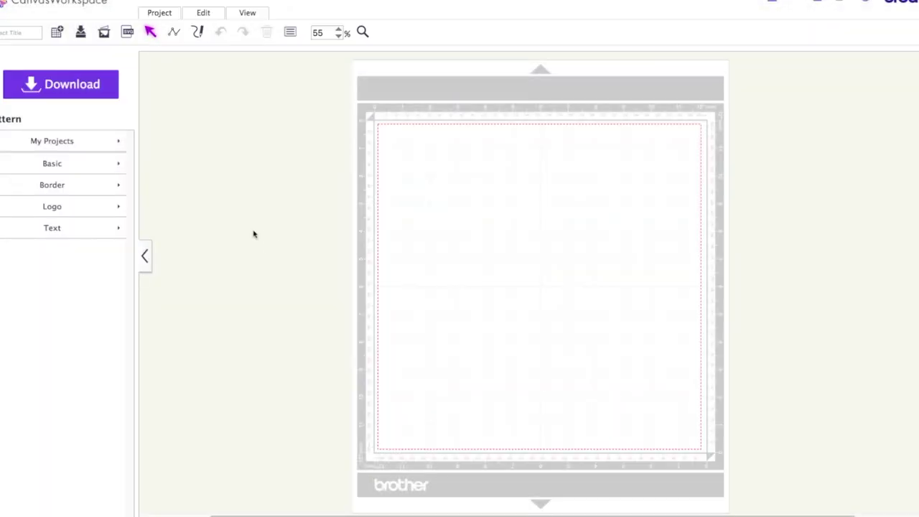
Add the saved pennant and the saved Halloween cut-out set from My Projects to the mat
left_click(108, 144)
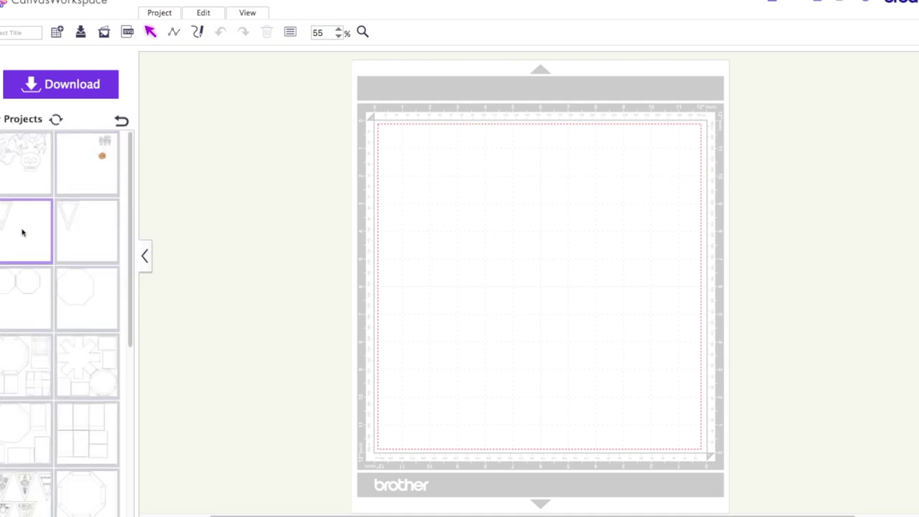
left_click(22, 232)
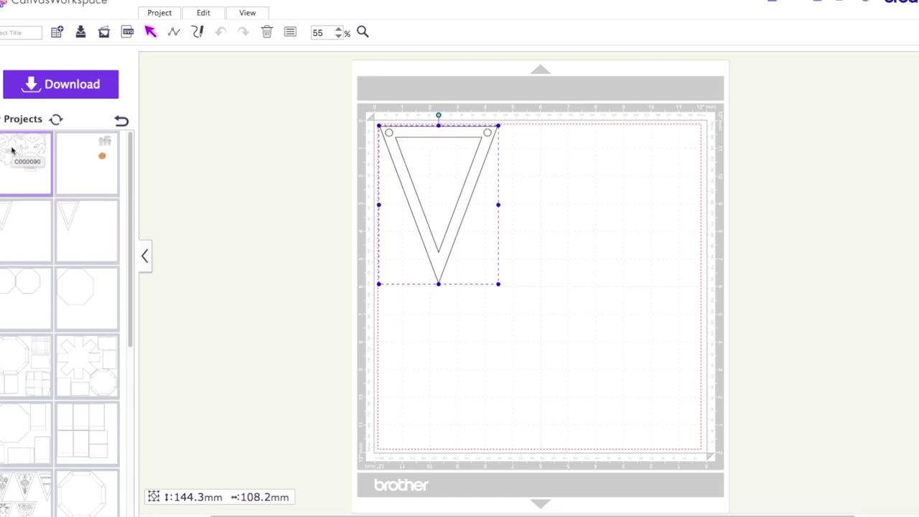
left_click(12, 149)
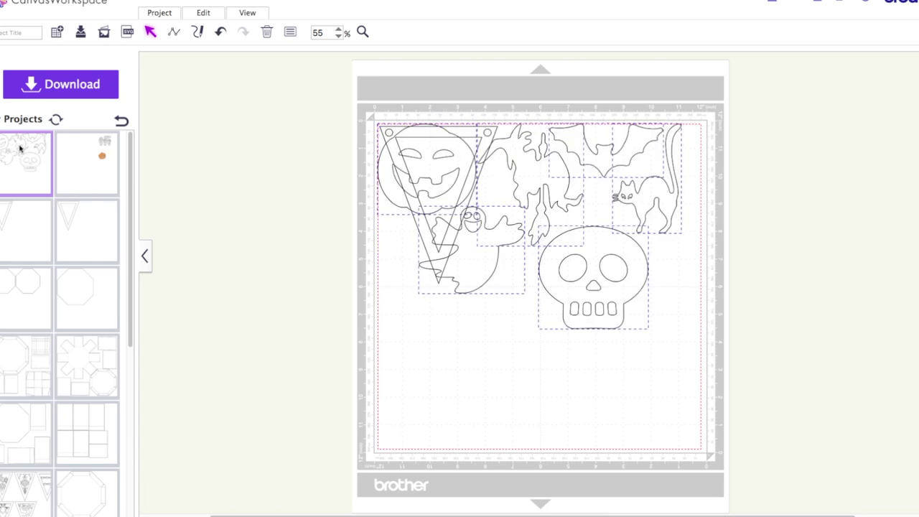
left_click(154, 108)
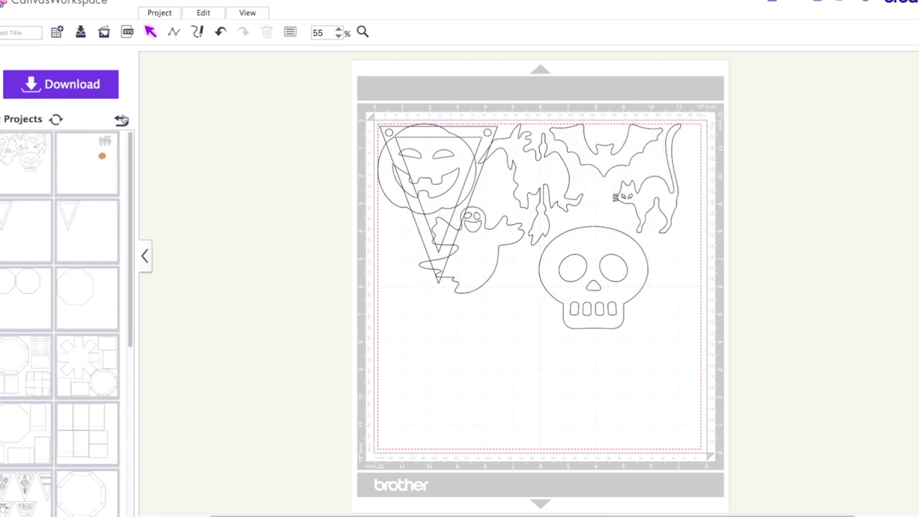
left_click(122, 120)
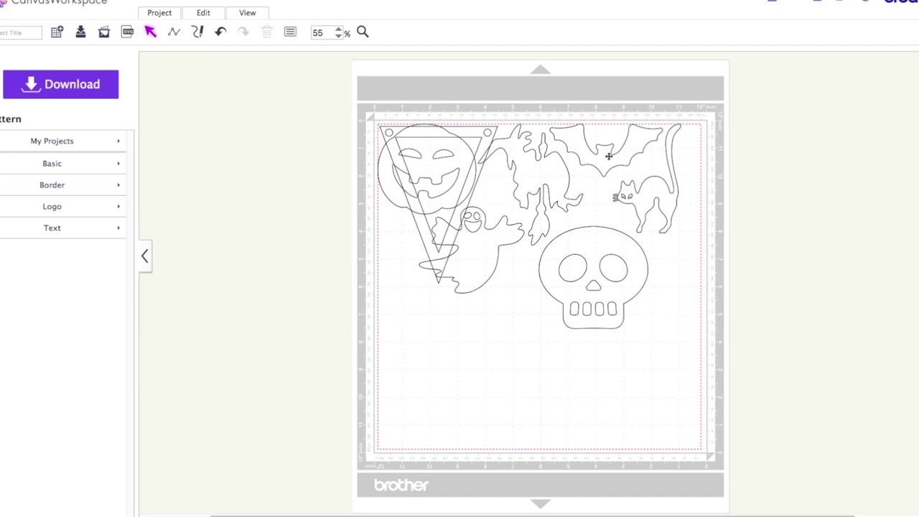
Move the bat, cat, skull, witch and ghost off the mat and the pumpkin to lower right
left_click_drag(608, 157, 801, 148)
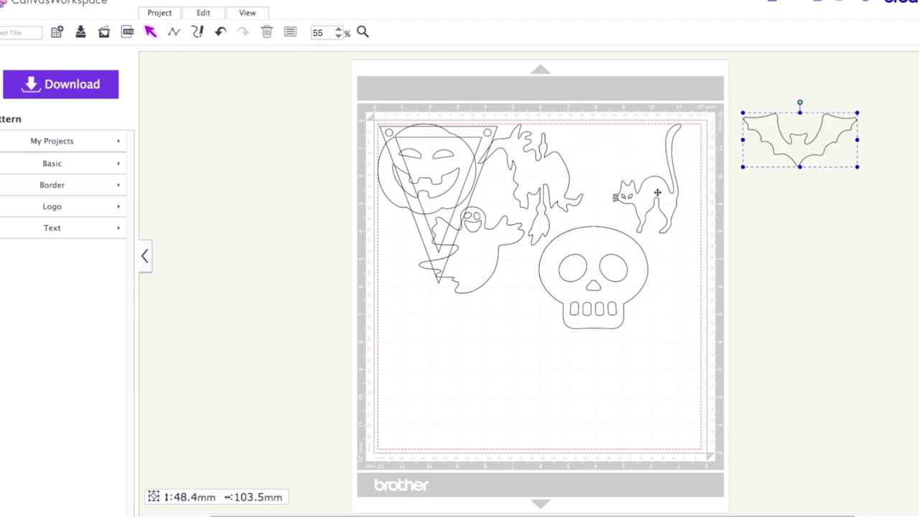
left_click_drag(658, 193, 852, 188)
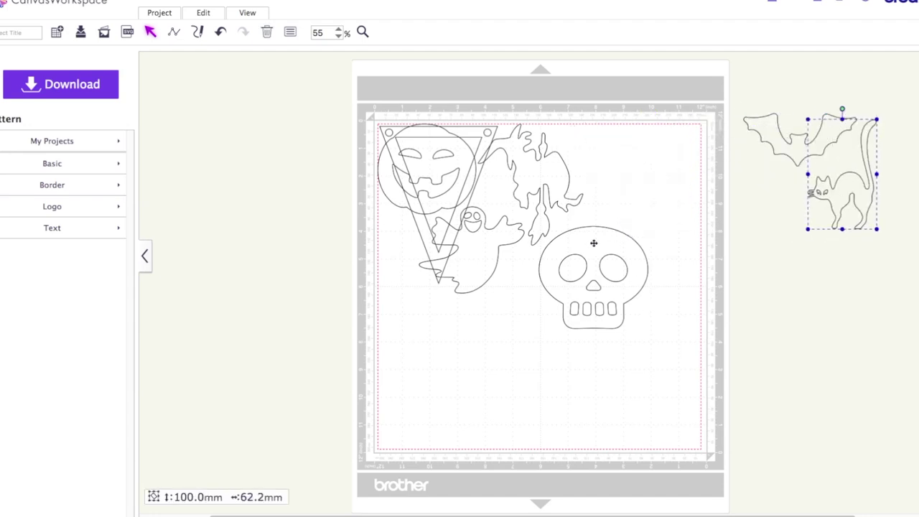
left_click_drag(594, 244, 845, 266)
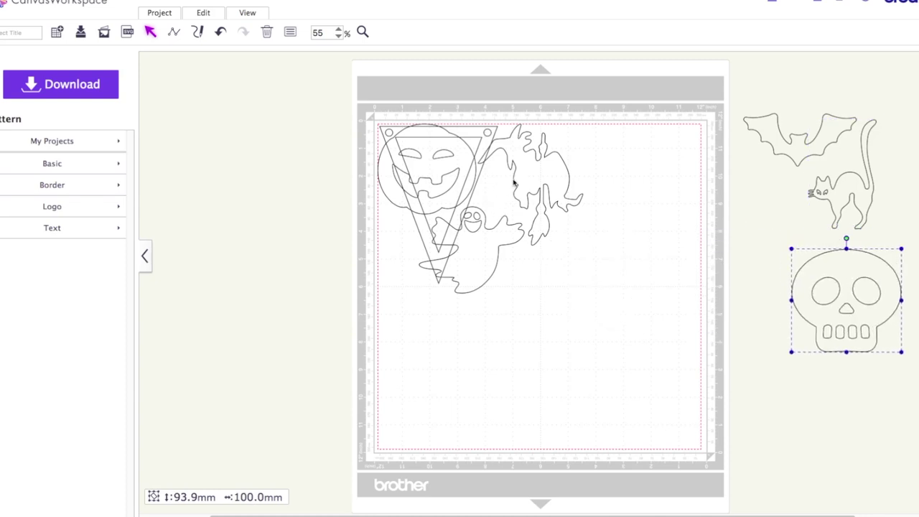
left_click_drag(519, 179, 740, 214)
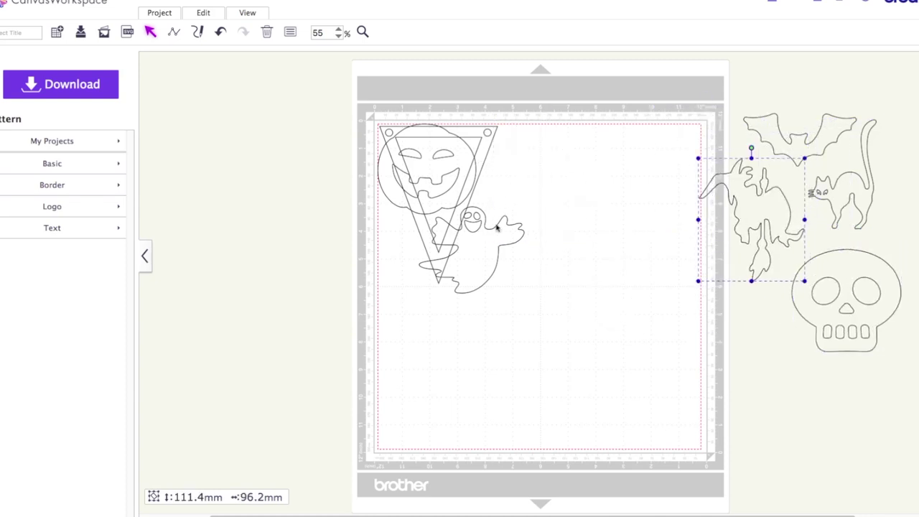
left_click_drag(471, 244, 798, 397)
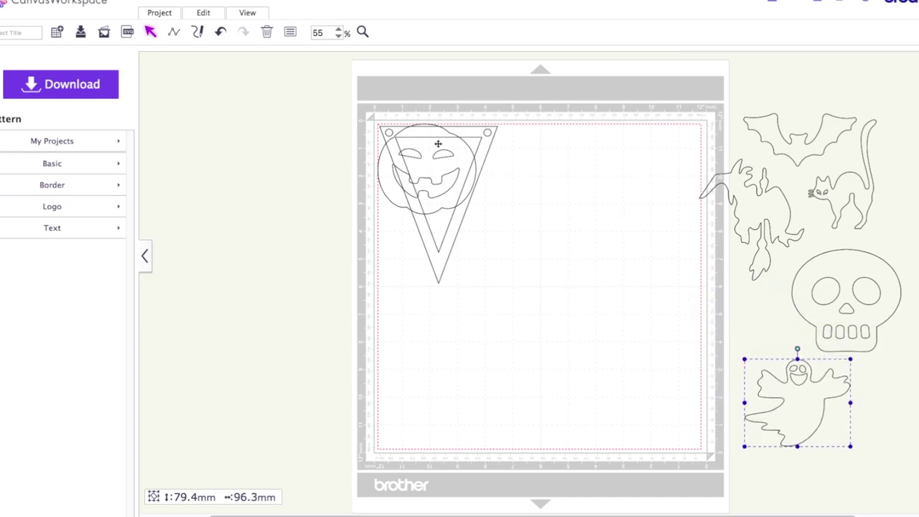
left_click_drag(440, 144, 656, 344)
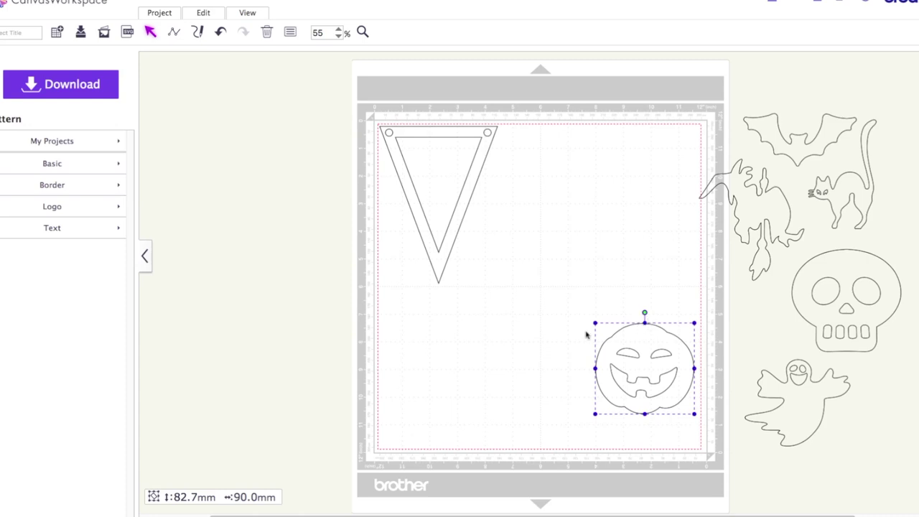
left_click(82, 169)
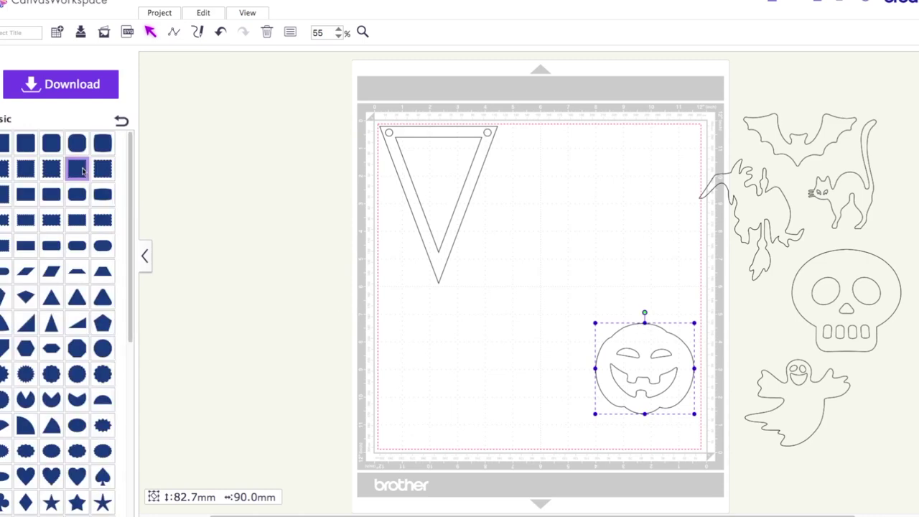
Add a rounded triangle, rotate it, and shrink it to stem size atop the pumpkin
left_click(77, 297)
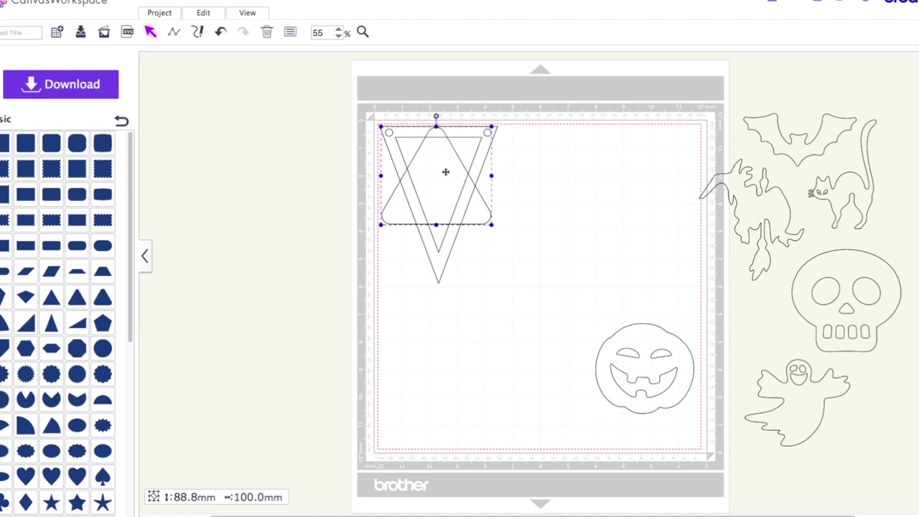
left_click_drag(446, 172, 645, 313)
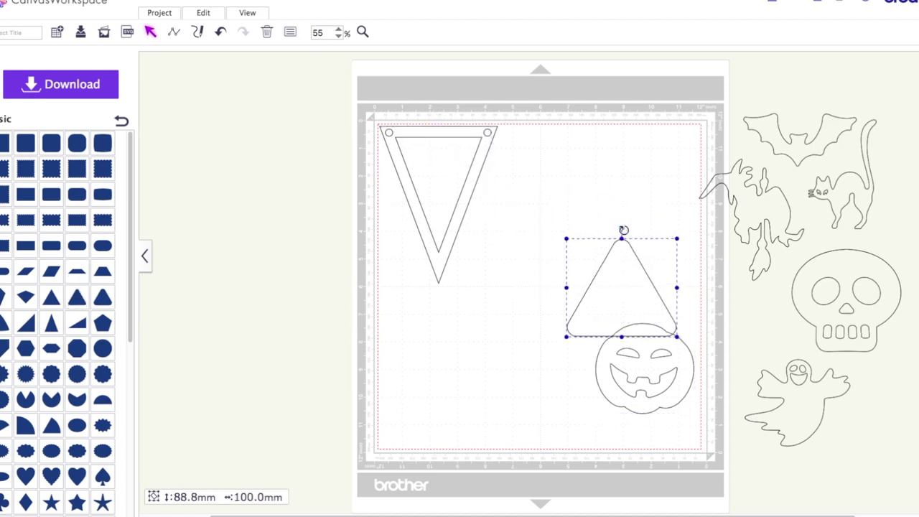
left_click_drag(624, 229, 672, 255)
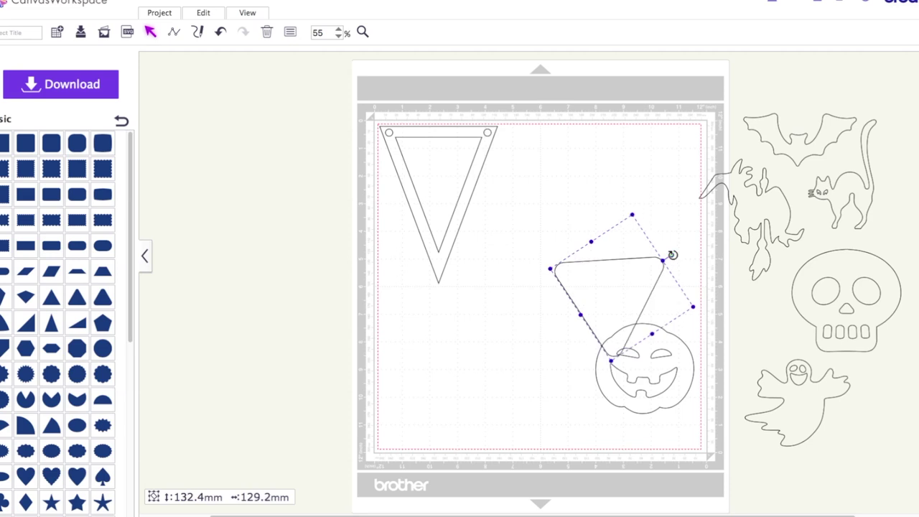
left_click_drag(694, 308, 643, 320)
left_click(595, 317)
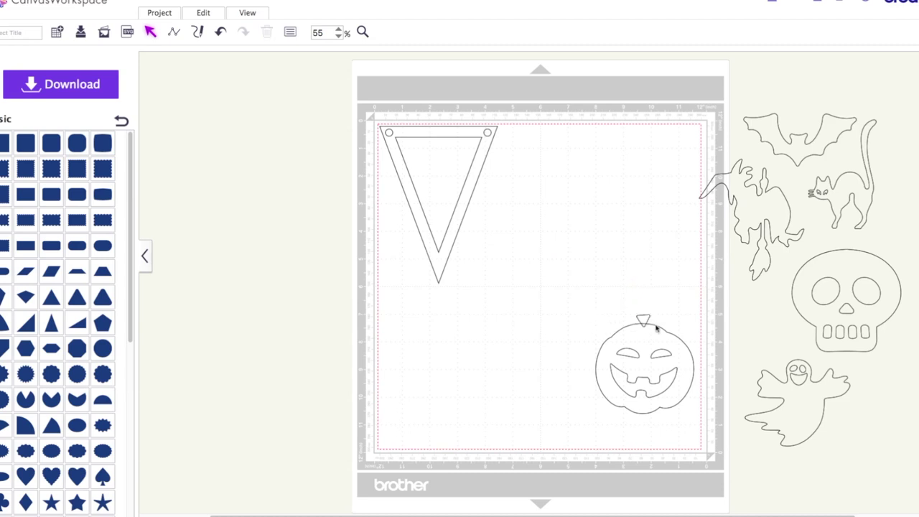
mouse_move(644, 320)
left_mouse_down()
mouse_move(628, 323)
mouse_move(625, 307)
mouse_move(645, 322)
left_mouse_up()
left_click(589, 319)
Turn the stem upright at 16.3 × 15.2 mm and select it with the pumpkin
left_click_drag(586, 321, 697, 421)
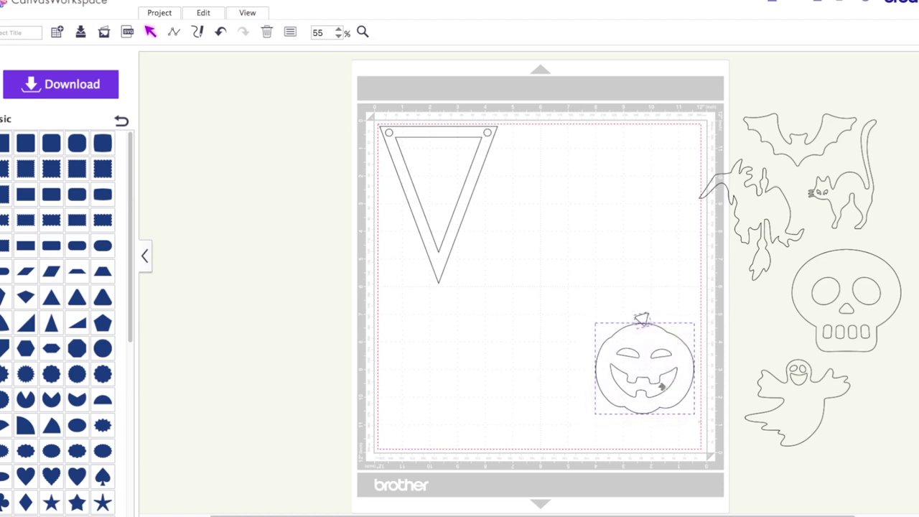
left_click(652, 305)
left_click(644, 319)
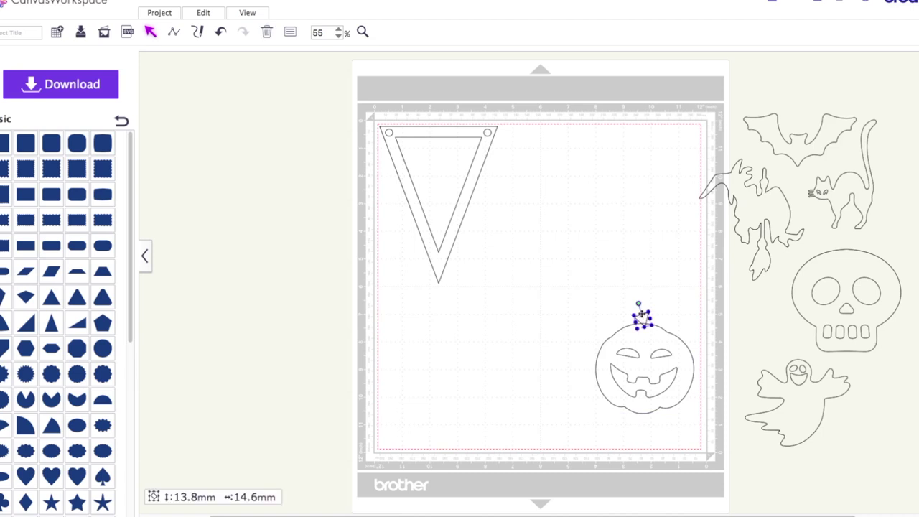
double_click(643, 316)
left_click(661, 323)
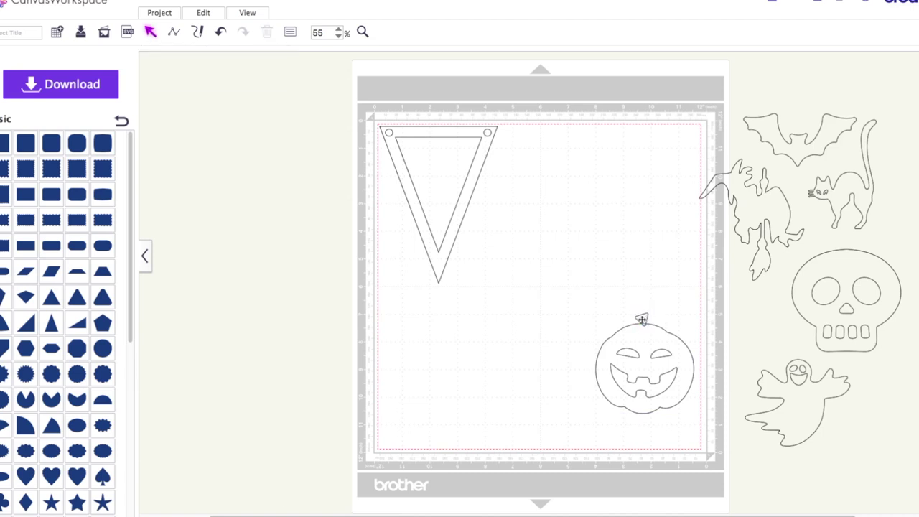
left_click(641, 319)
left_click_drag(644, 316, 665, 315)
left_click(665, 314)
left_click_drag(582, 297, 693, 446)
left_click(202, 13)
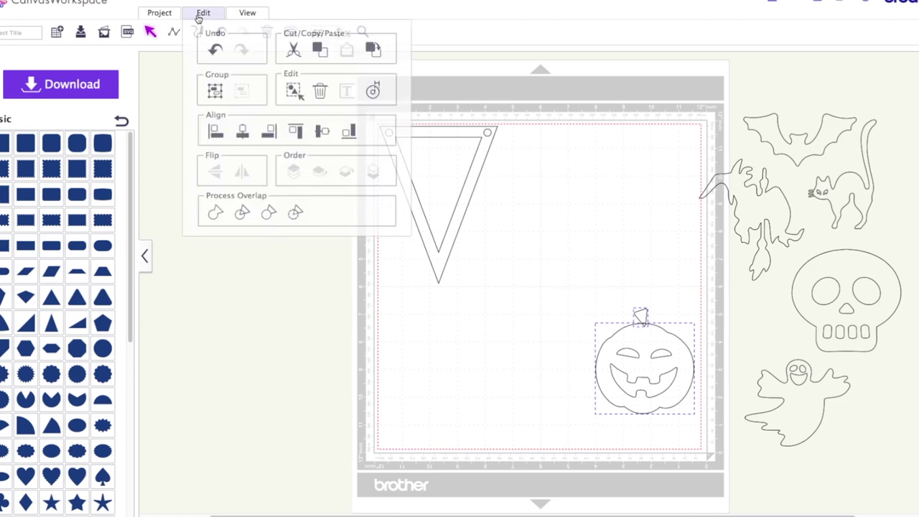
Try welding the stem to the pumpkin, undo it, and pull the stem back off
left_click(214, 217)
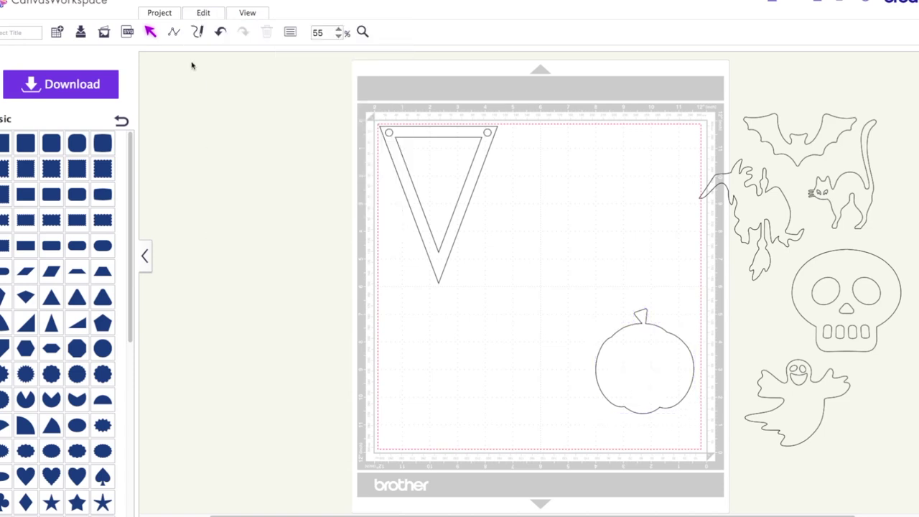
left_click(220, 33)
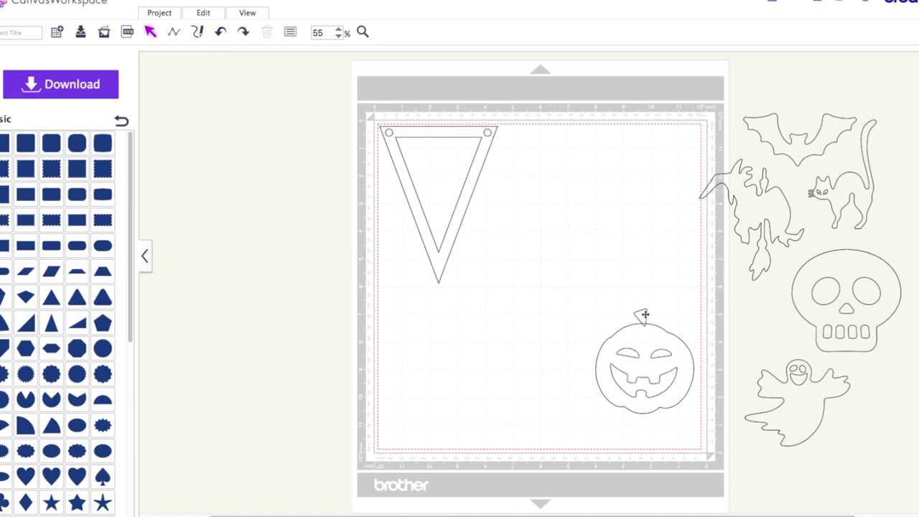
left_click_drag(644, 314, 643, 295)
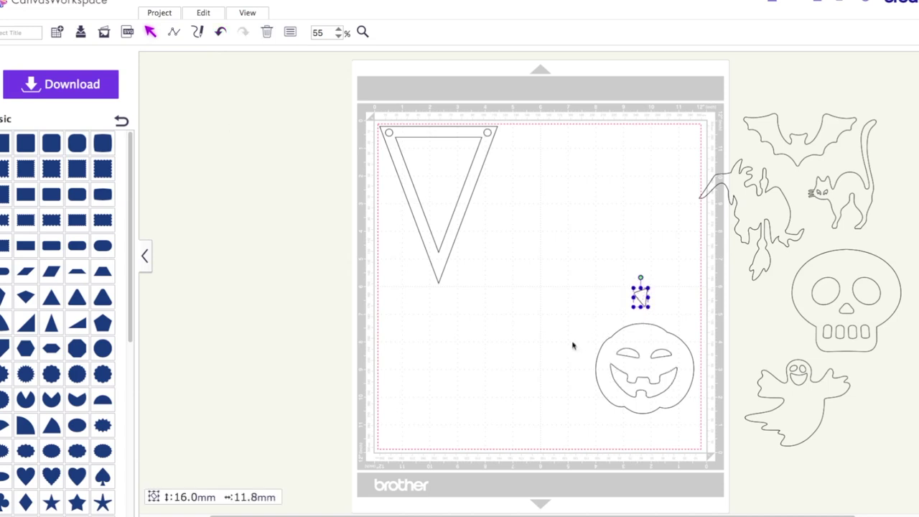
Divide the pumpkin and delete its loose eye and mouth pieces
left_click_drag(574, 328, 693, 423)
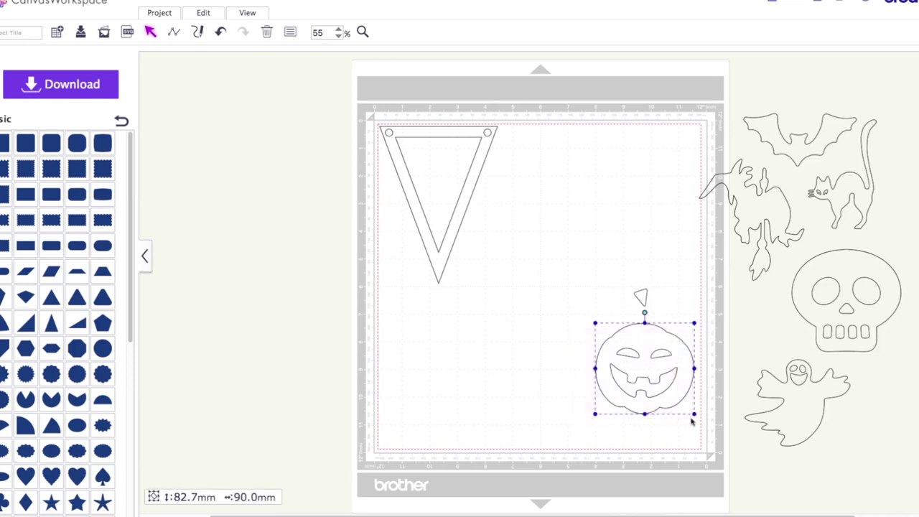
left_click(210, 13)
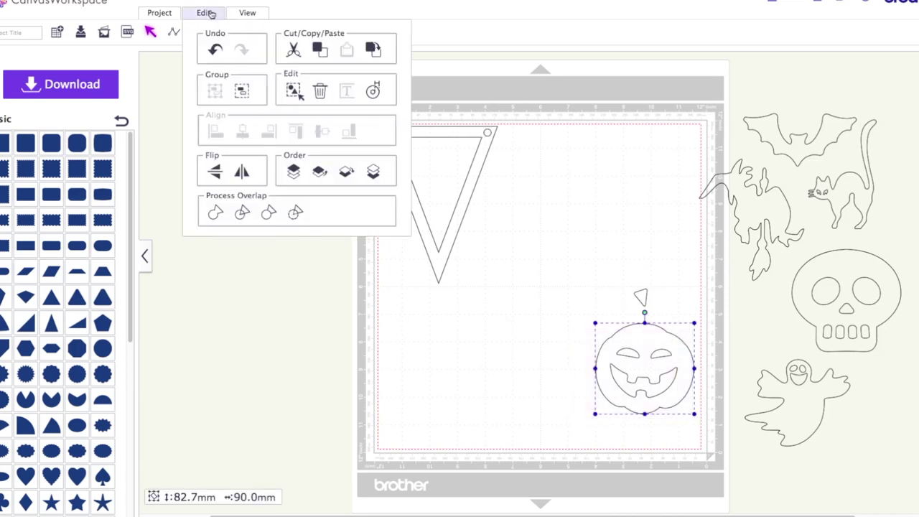
left_click(241, 215)
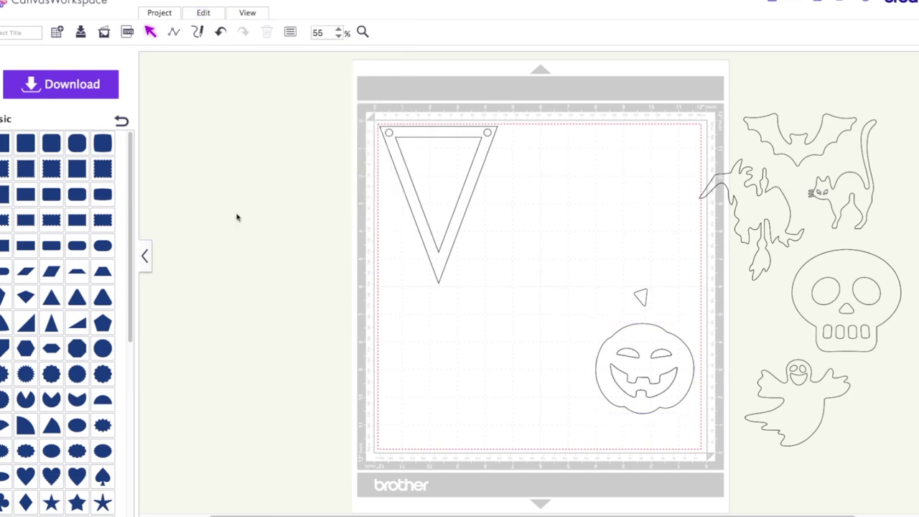
left_click(632, 354)
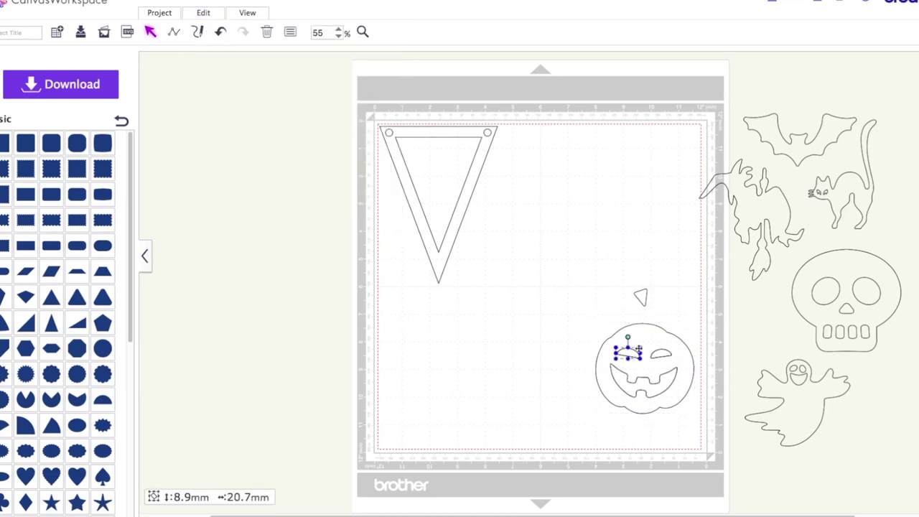
left_click_drag(650, 332, 537, 323)
left_click_drag(604, 338, 679, 402)
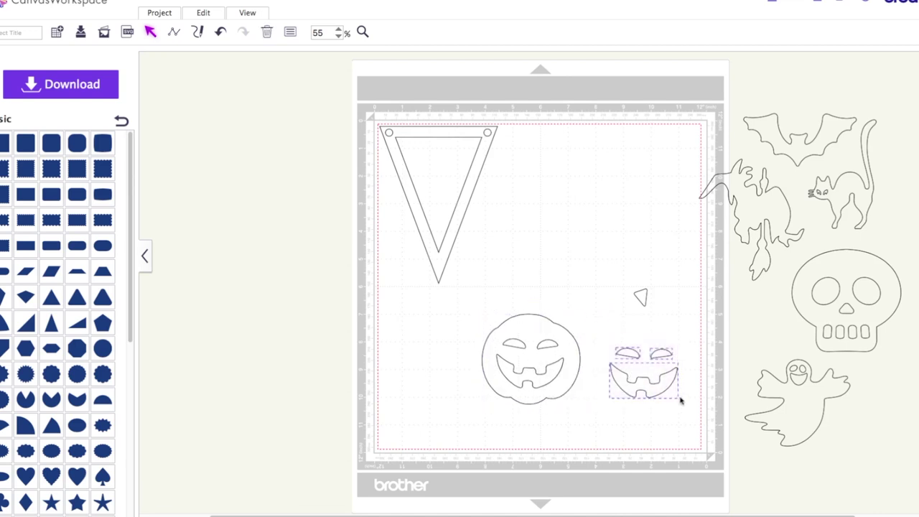
key("Delete")
Set the 16.0 × 11.8 mm stem on top of the pumpkin and select both
left_click_drag(641, 297, 526, 309)
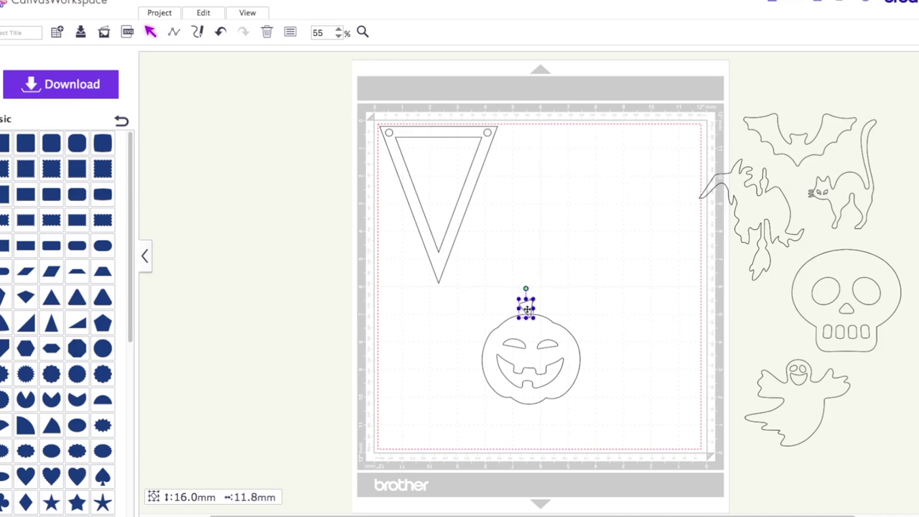
left_click(565, 313)
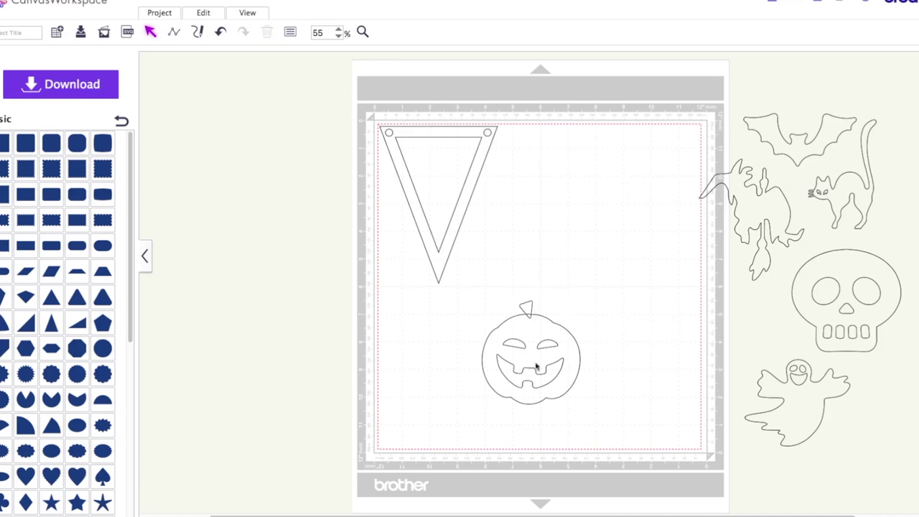
left_click_drag(525, 433, 527, 309)
left_click_drag(525, 433, 525, 308)
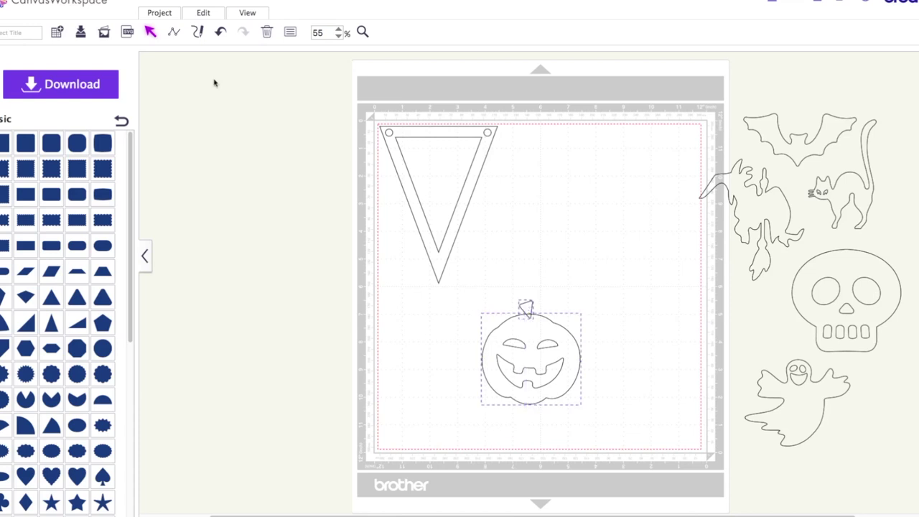
left_click(194, 17)
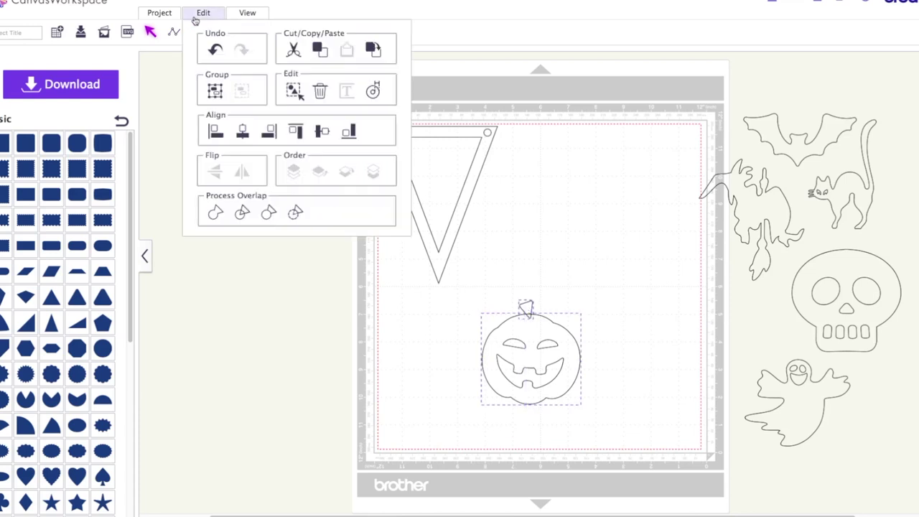
Weld the stem onto the pumpkin and resize it to about 58 mm inside the top-left pennant
left_click(214, 220)
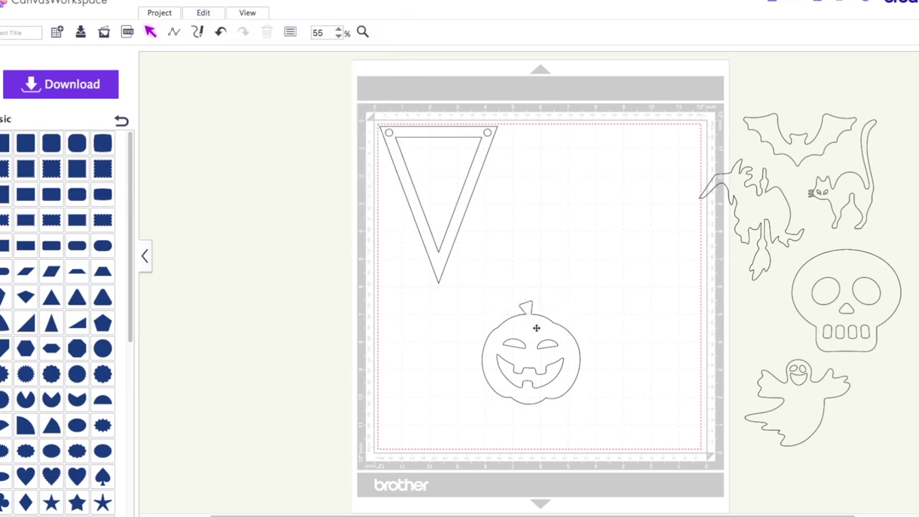
left_click_drag(535, 338, 439, 164)
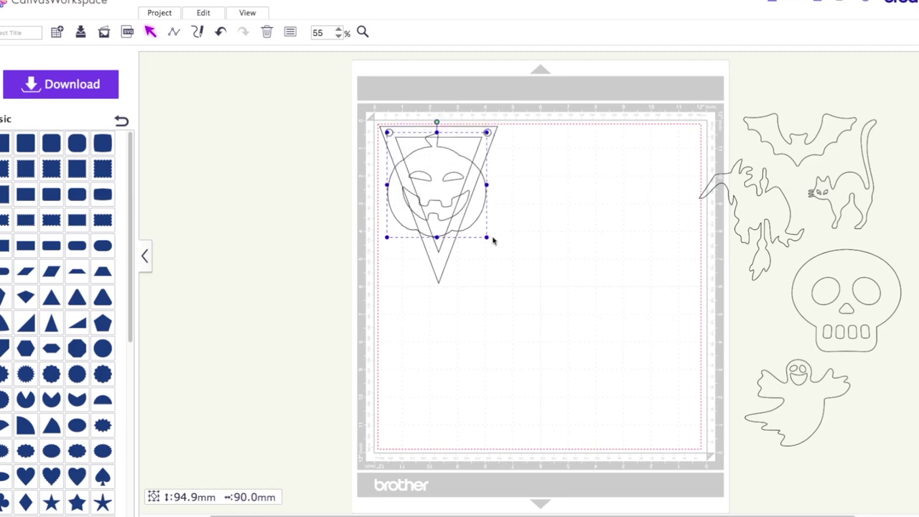
left_click_drag(487, 237, 463, 181)
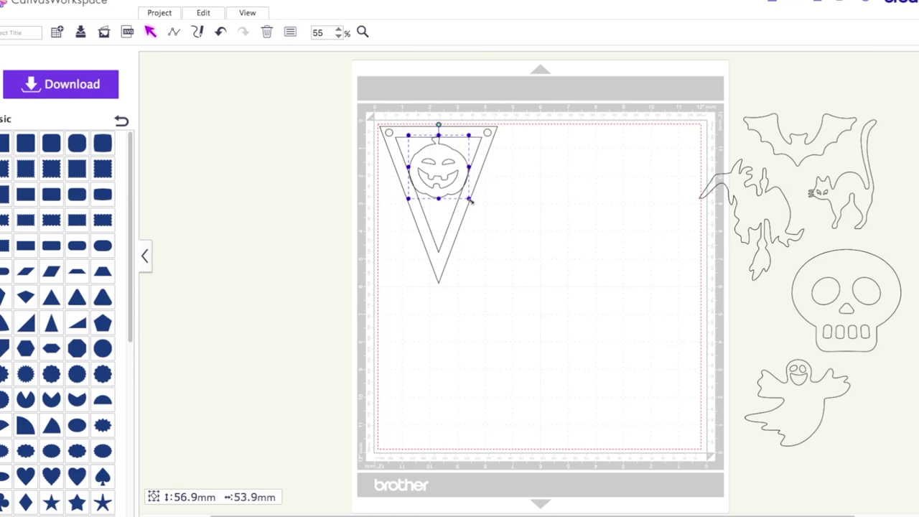
left_click_drag(470, 199, 446, 191)
left_click(501, 195)
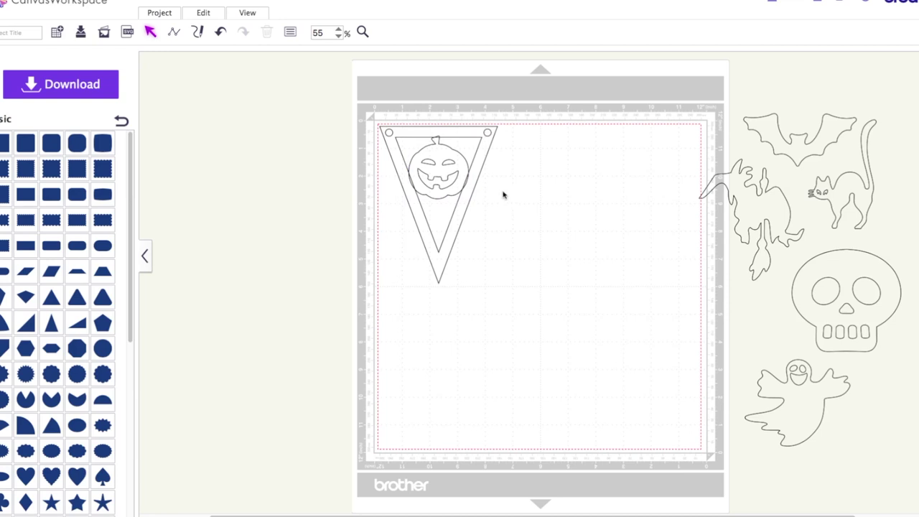
Weld the pumpkin into the pennant, forming one 144.3 × 108.2 mm Jack-o'-lantern pennant
left_click(439, 254)
left_click_drag(520, 255, 361, 123)
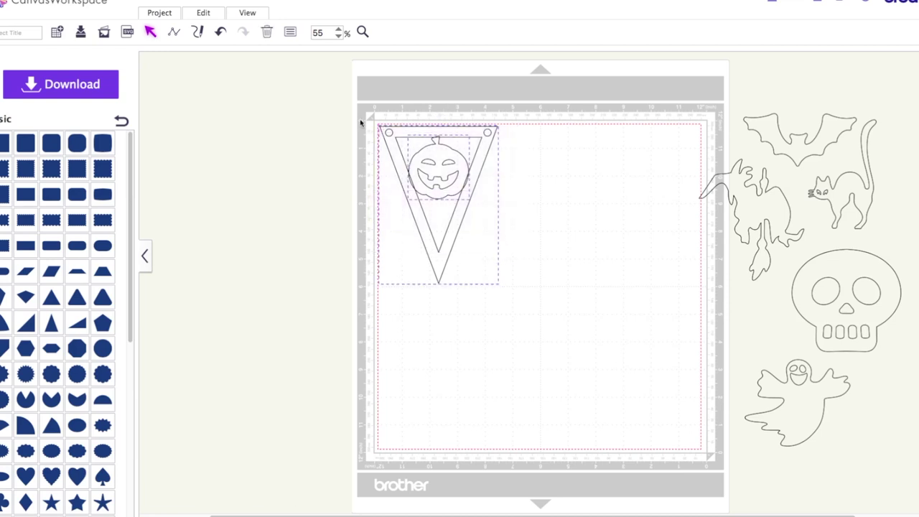
left_click(206, 14)
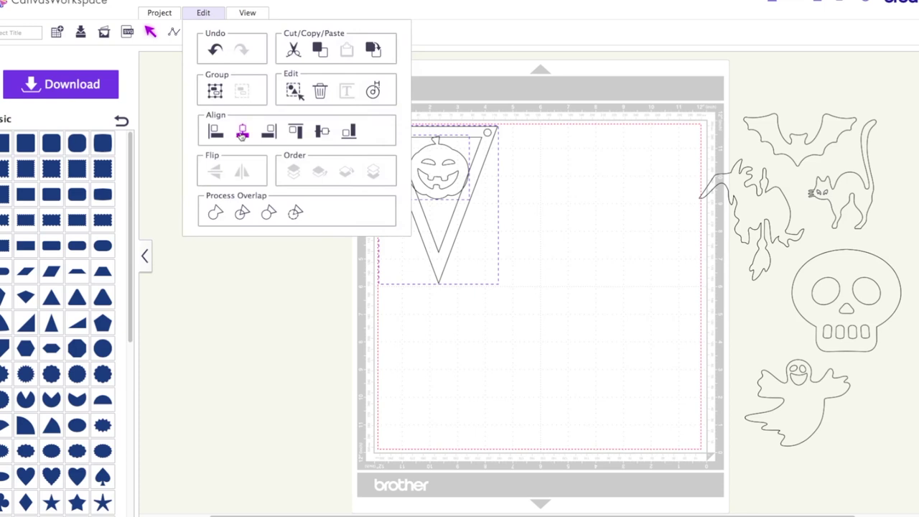
left_click(214, 214)
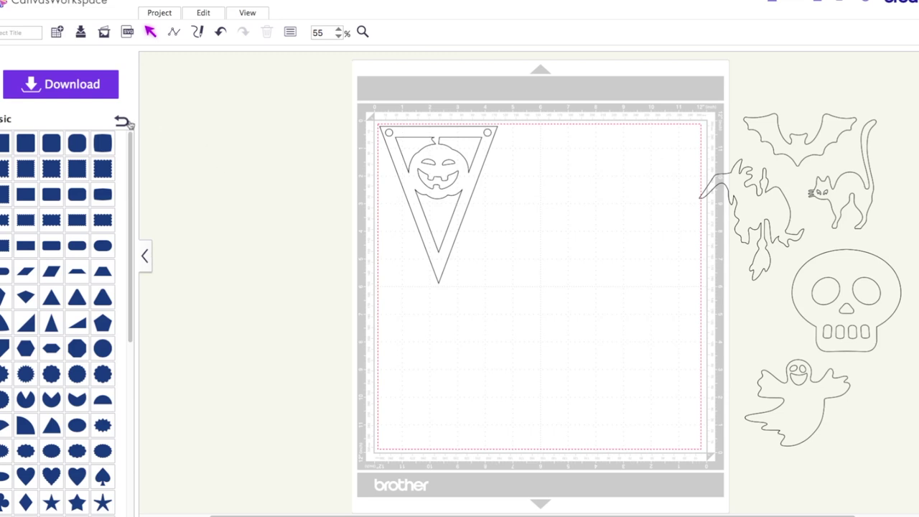
left_click(122, 122)
left_click(109, 143)
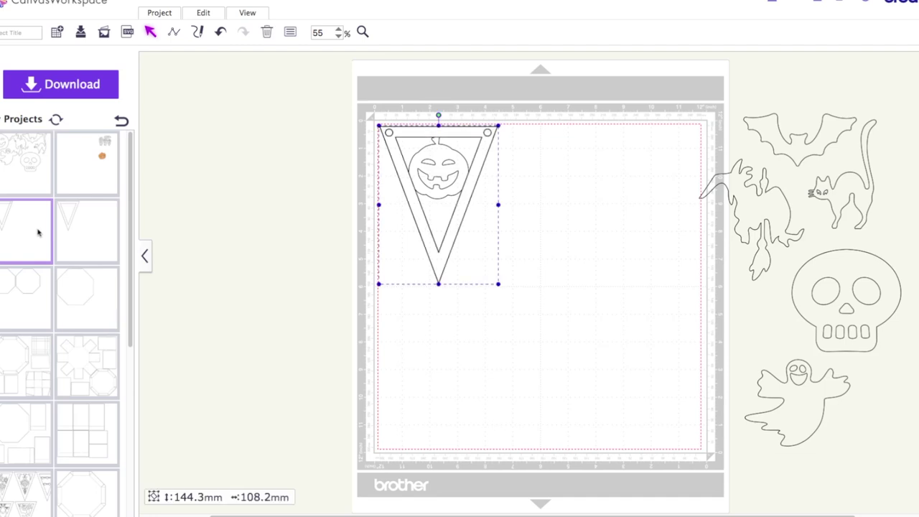
left_click(121, 121)
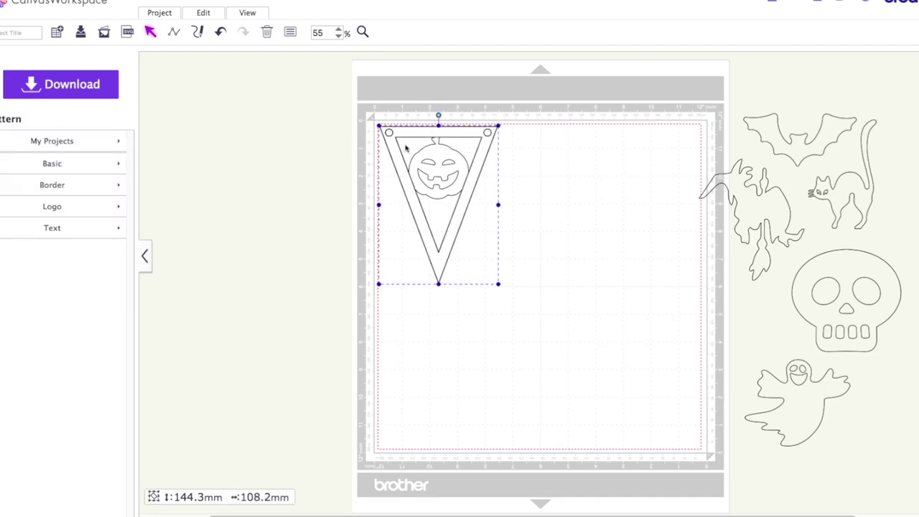
Paste three blank pennant copies and arrange all four in a two-by-two grid
key("ctrl+c")
key("ctrl+v")
left_click_drag(558, 150, 486, 311)
key("ctrl+v")
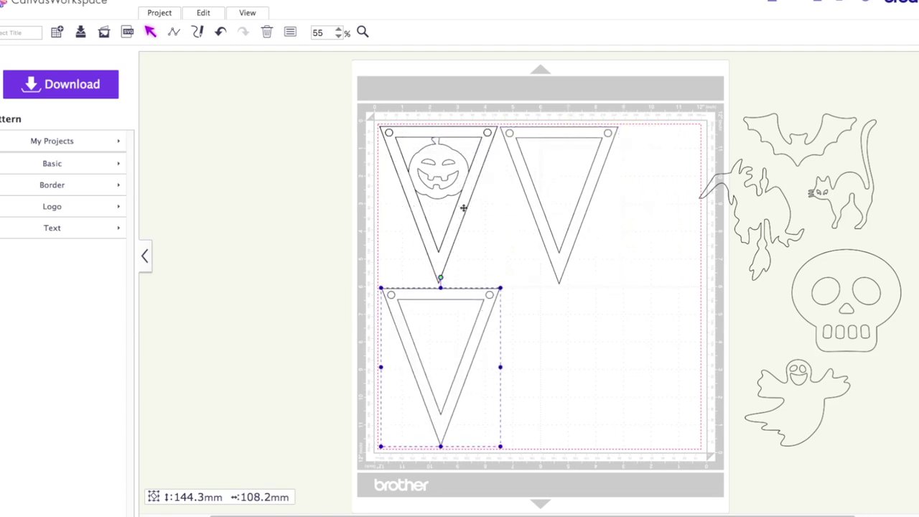
key("ctrl+v")
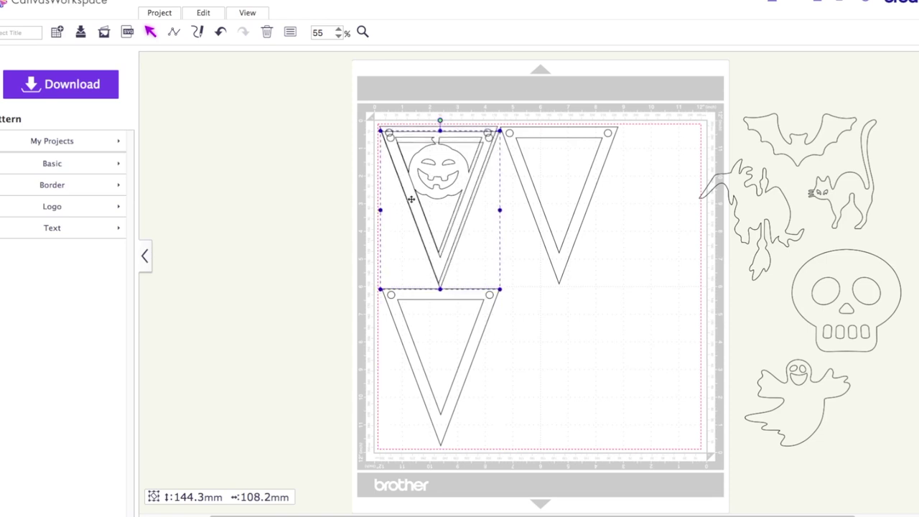
left_click_drag(409, 193, 534, 357)
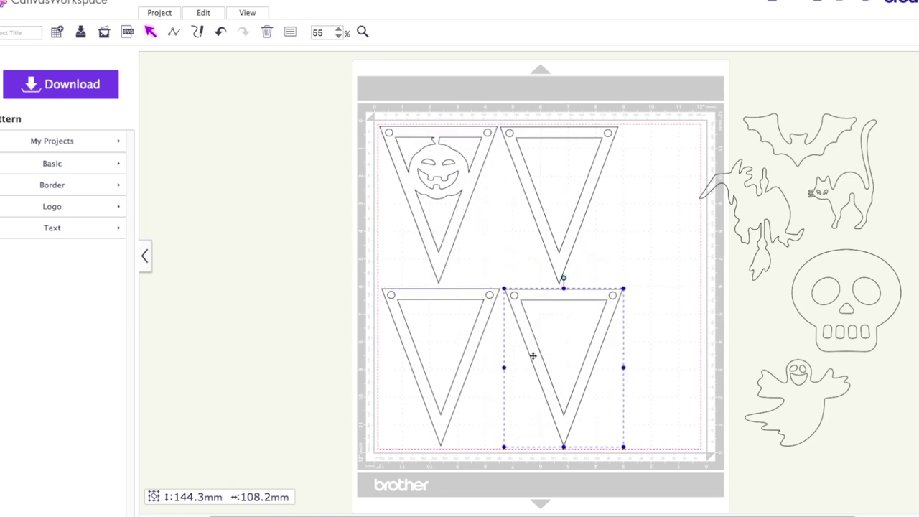
left_click(626, 212)
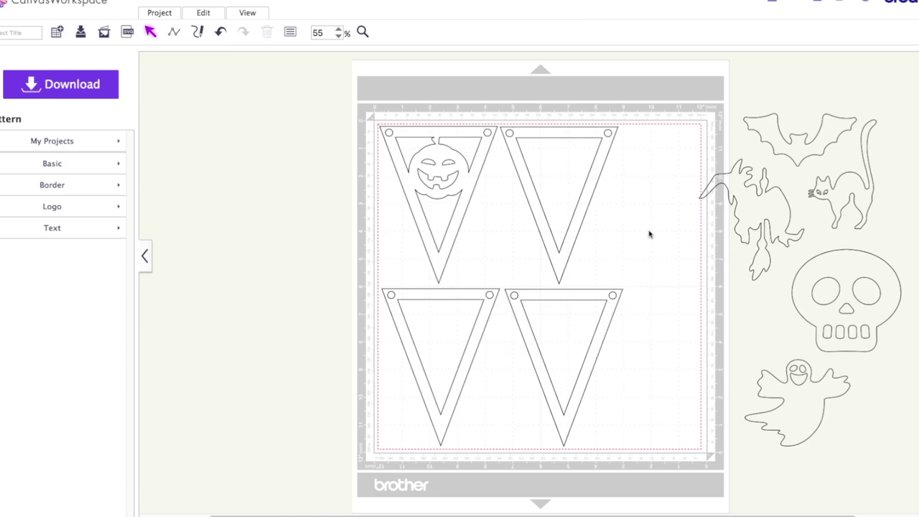
left_click(749, 200)
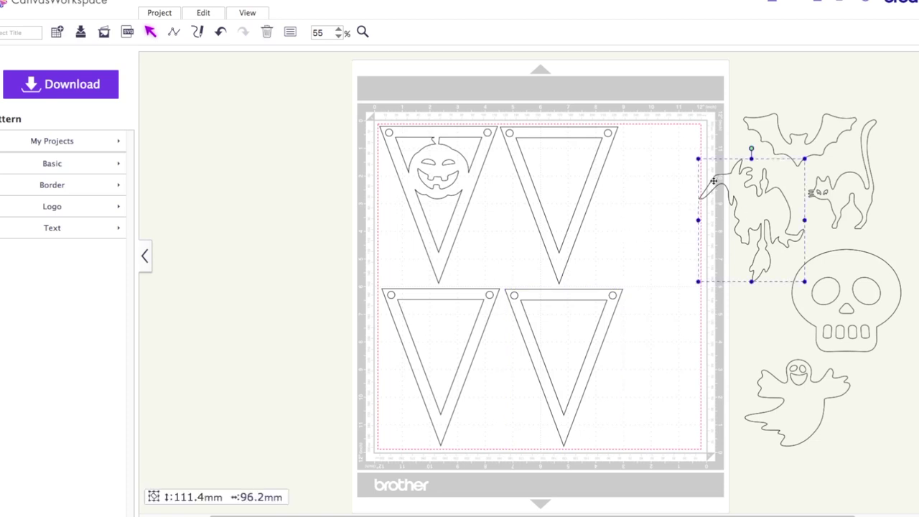
Rotate the witch about 75° and fit it onto the upper-right pennant at about 56 mm
left_click_drag(751, 149, 821, 200)
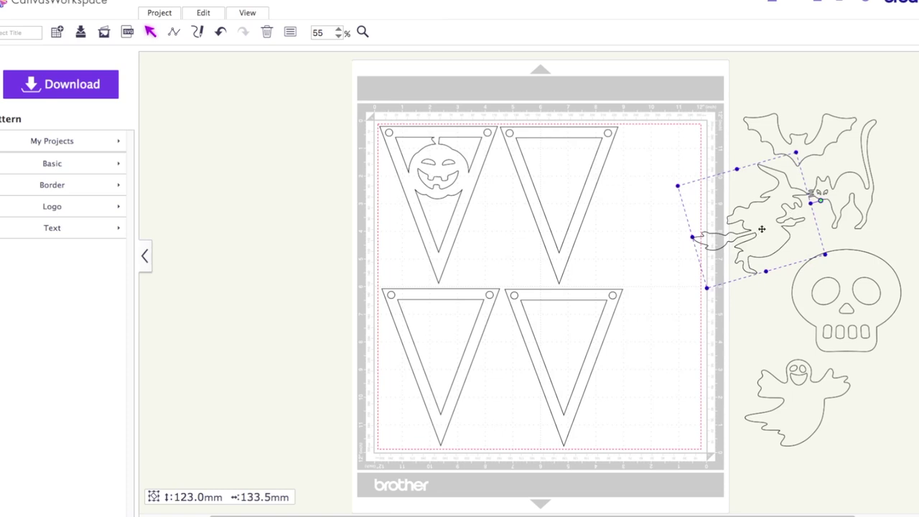
left_click_drag(762, 229, 576, 176)
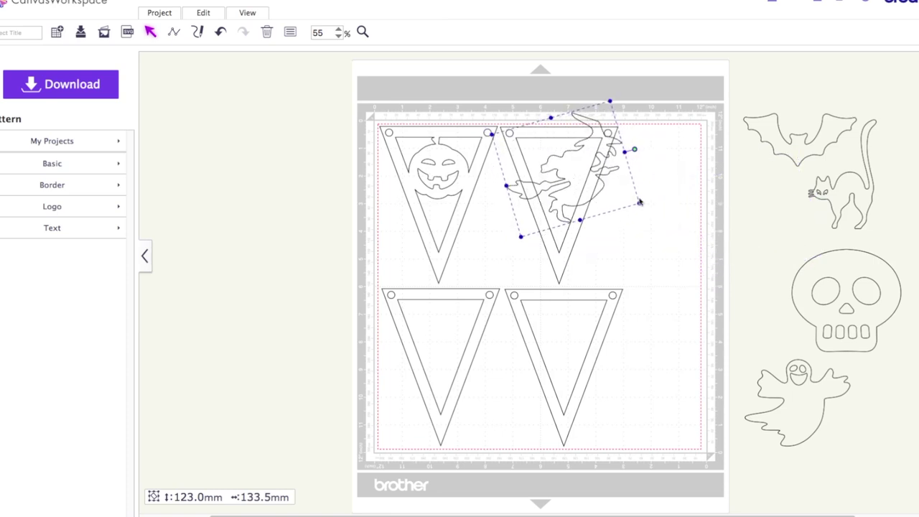
left_click_drag(641, 205, 564, 192)
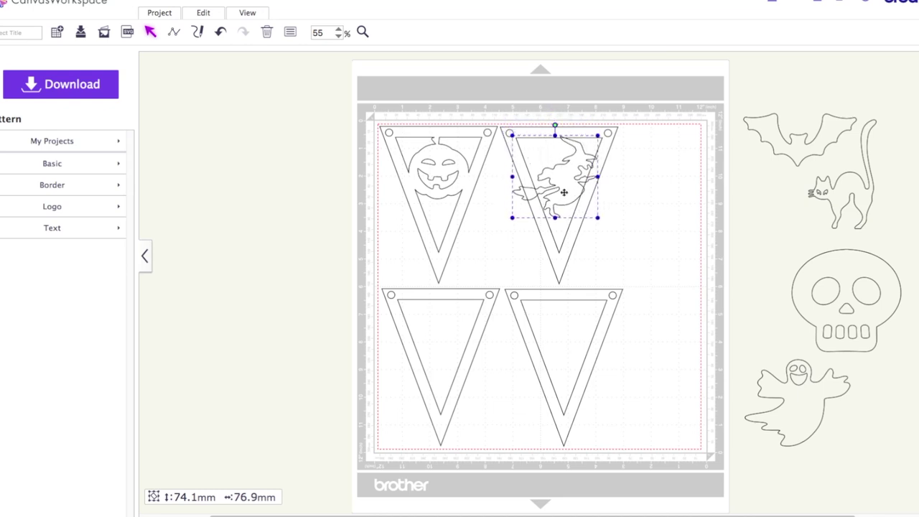
left_click_drag(599, 216, 569, 190)
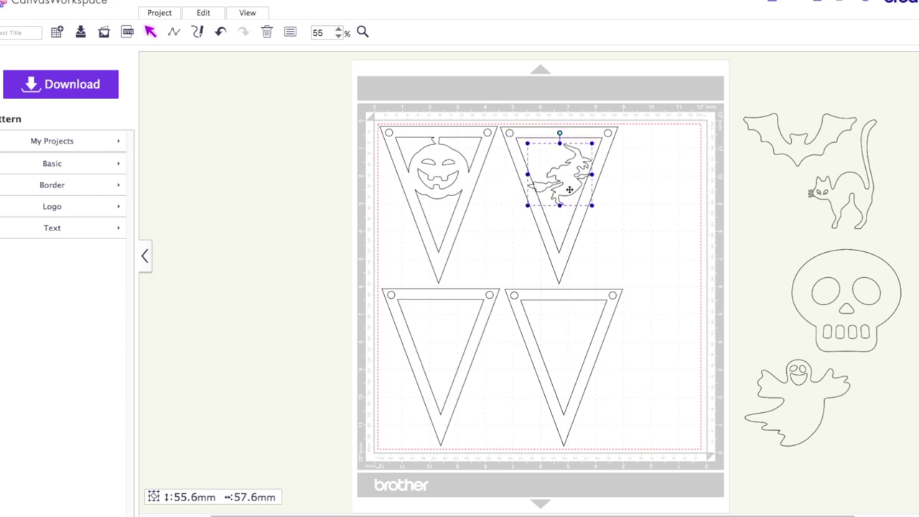
left_click_drag(560, 143, 560, 134)
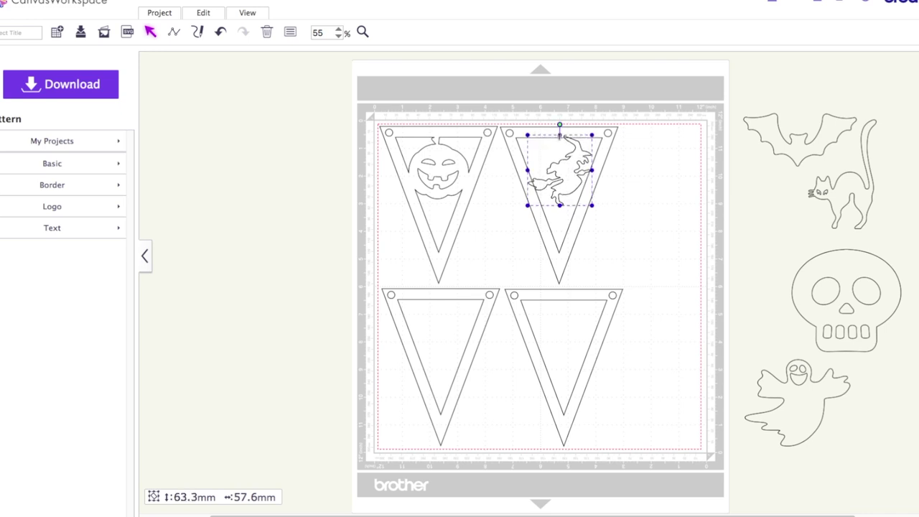
Select the witch together with its pennant and weld them
left_click(627, 228)
left_click_drag(614, 243, 568, 185)
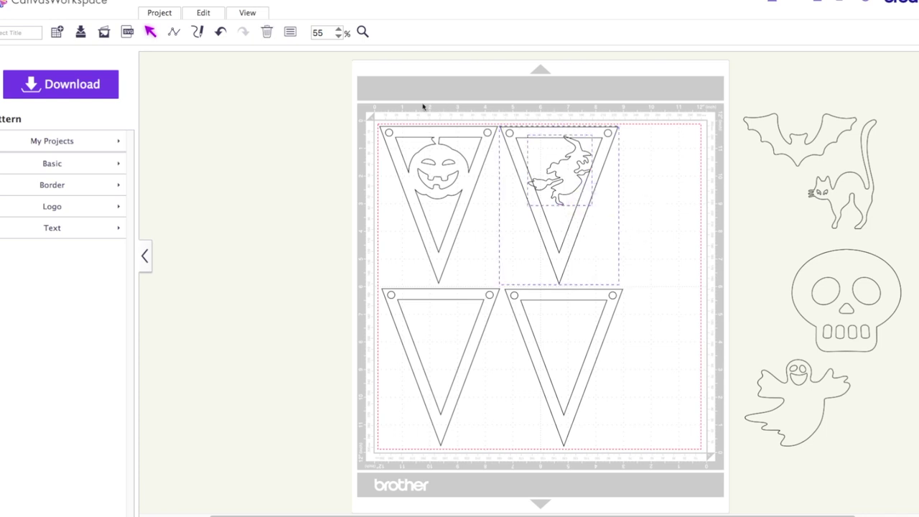
left_click(205, 14)
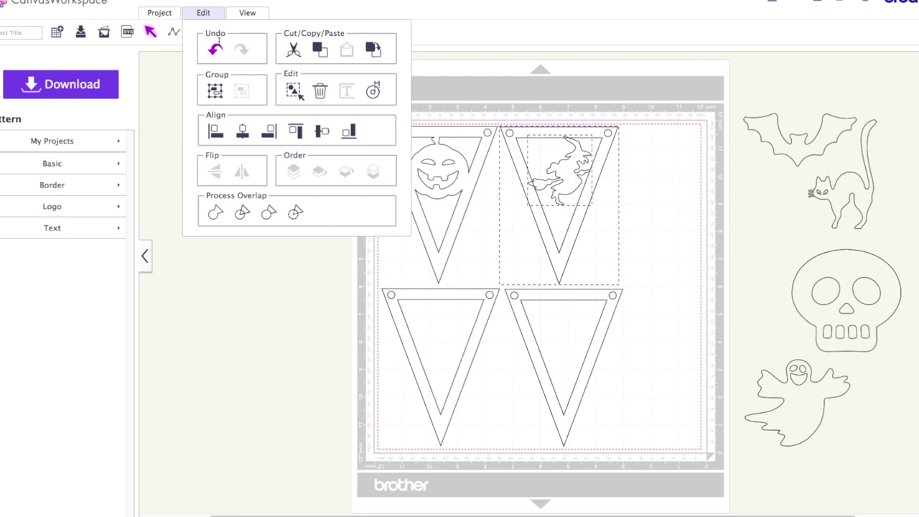
left_click(215, 214)
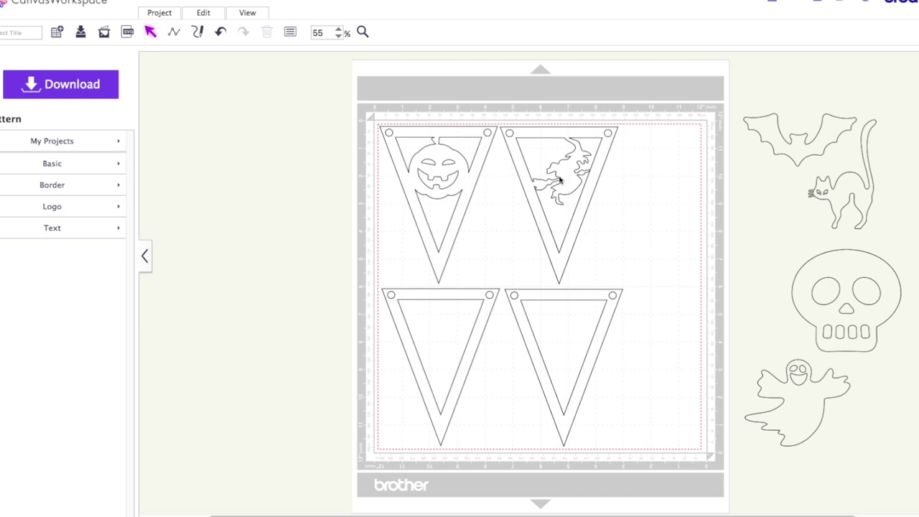
Inspect the welded pennant at 100% zoom, then undo the last three witch edits
left_click(338, 29)
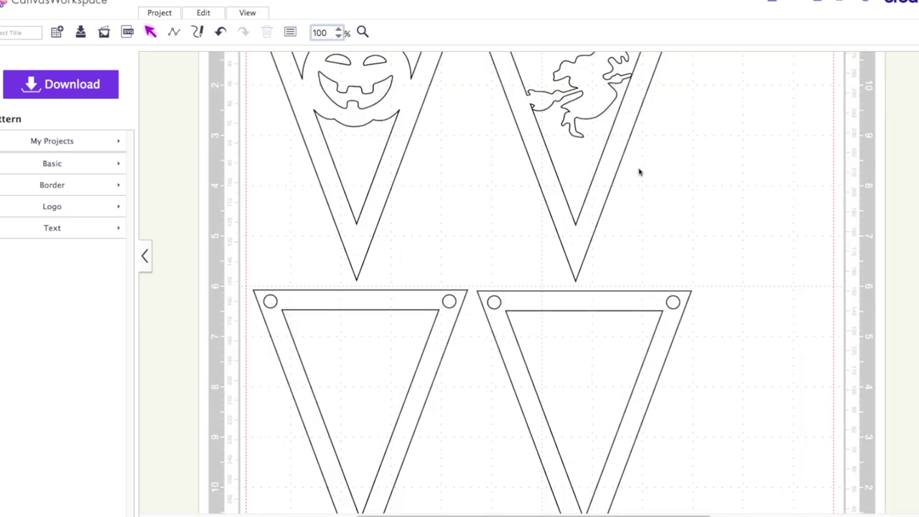
left_click(598, 72)
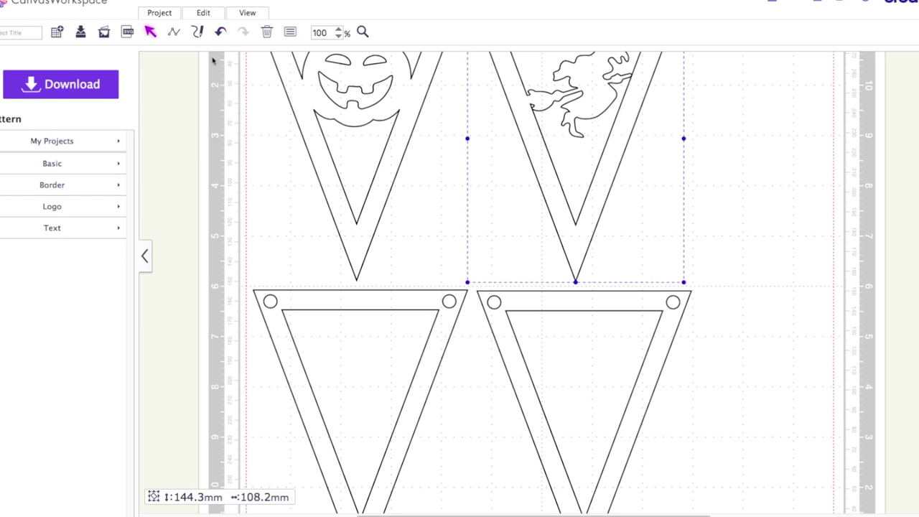
left_click(339, 36)
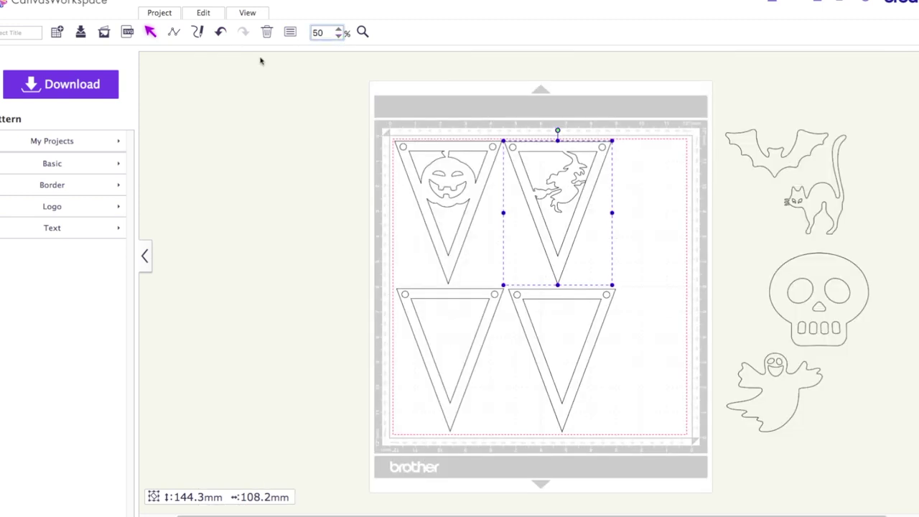
left_click(221, 32)
left_click(222, 34)
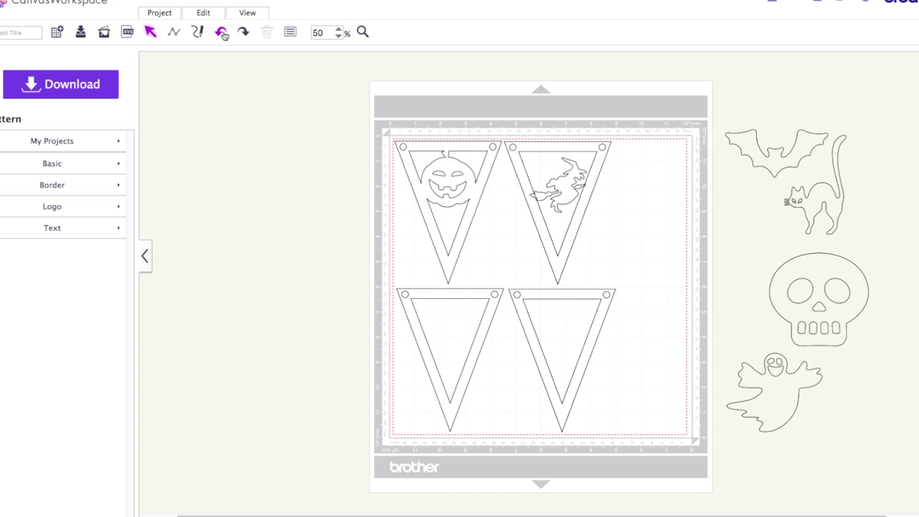
left_click(223, 33)
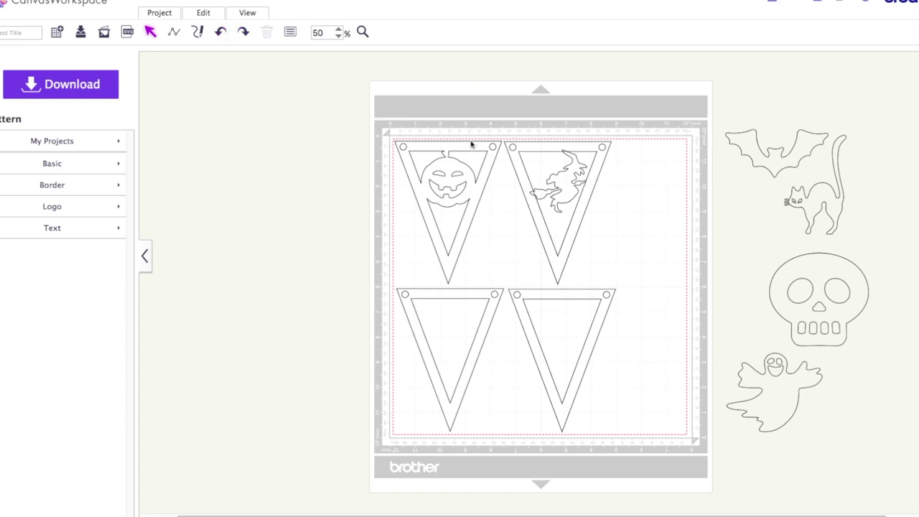
Reselect the witch and upper-right pennant together and weld them into one piece
left_click(561, 194)
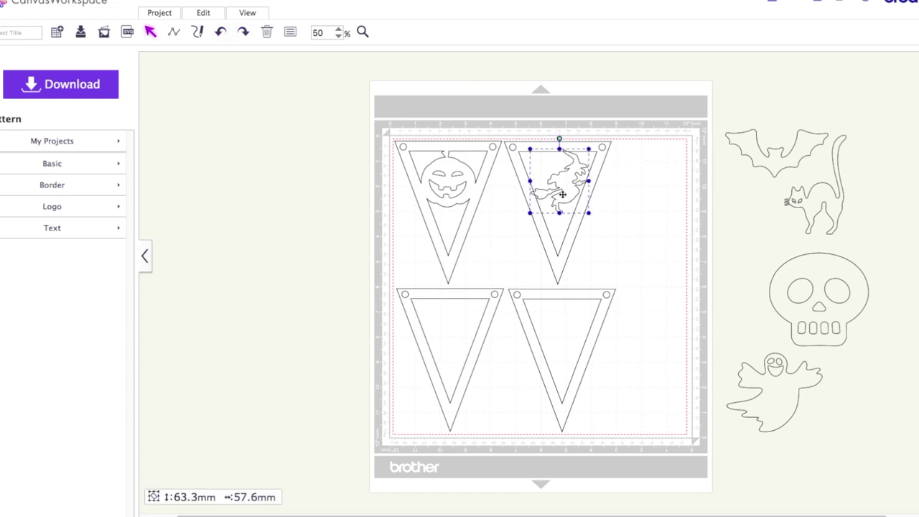
left_click(614, 202)
left_click(613, 194)
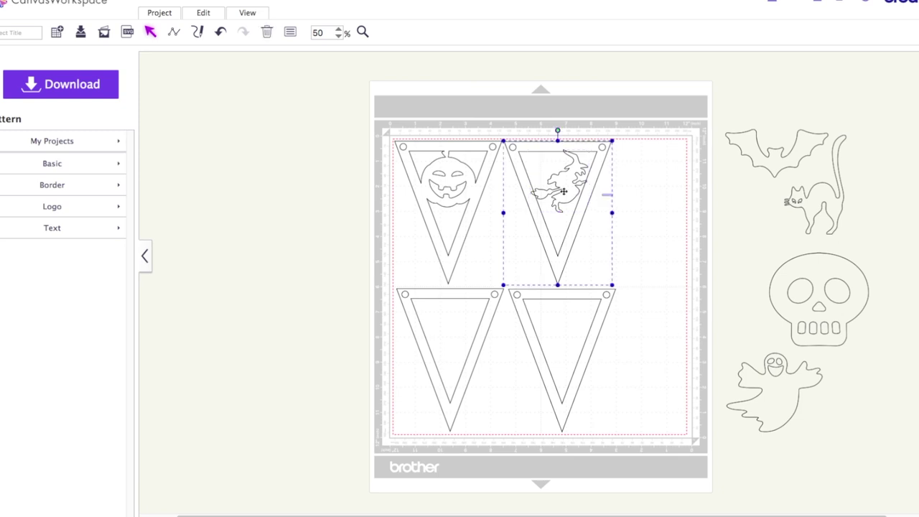
left_click_drag(613, 188, 563, 193)
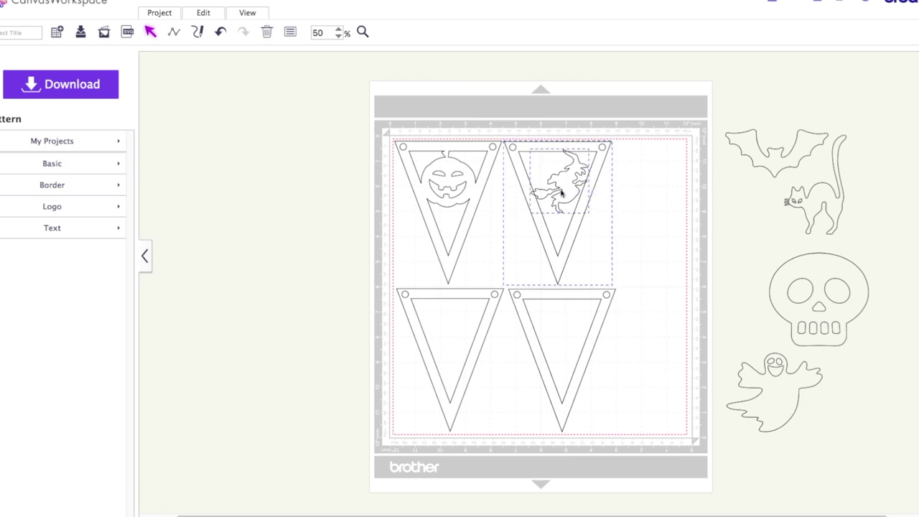
left_click(202, 15)
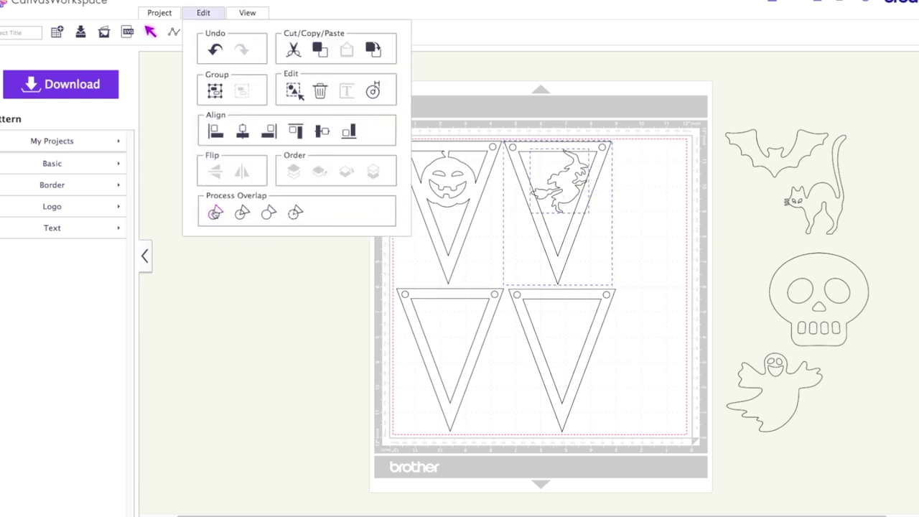
left_click(216, 212)
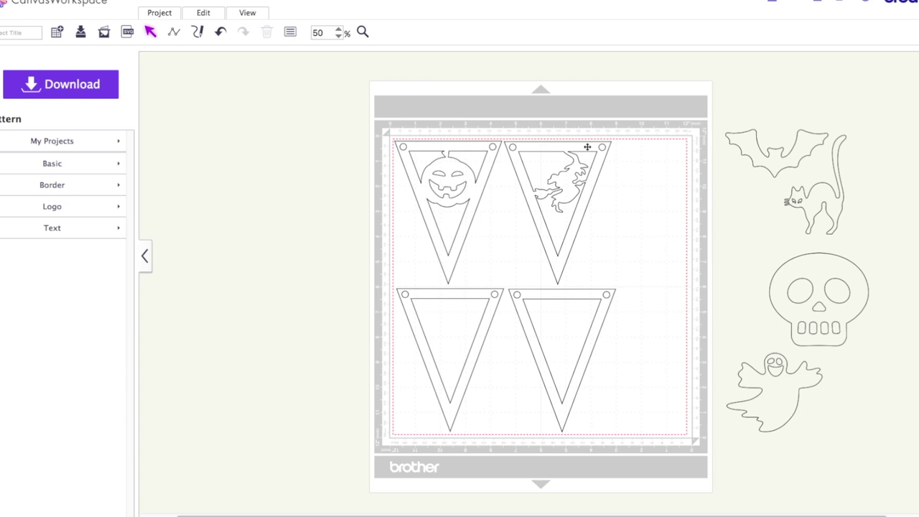
Move the cat beside the bat and divide it into separate pieces
left_click(818, 202)
left_click_drag(818, 202, 865, 213)
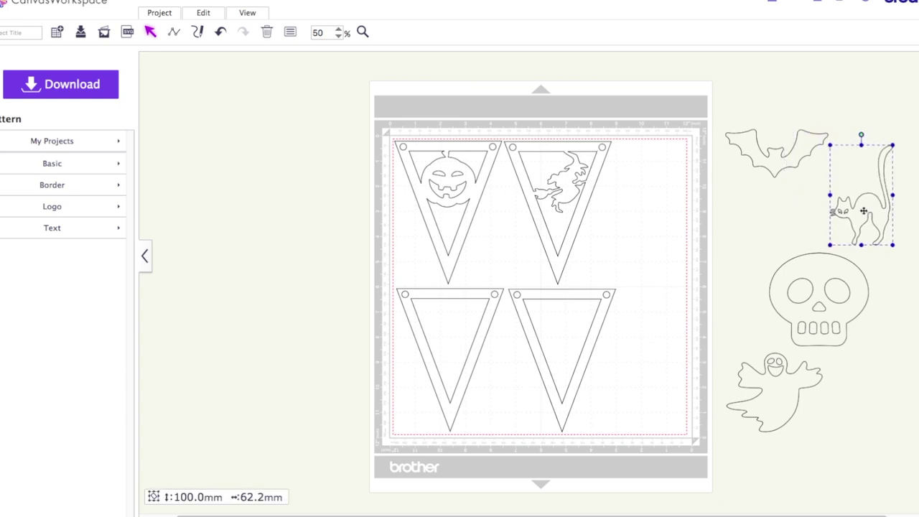
left_click(910, 227)
left_click(880, 215)
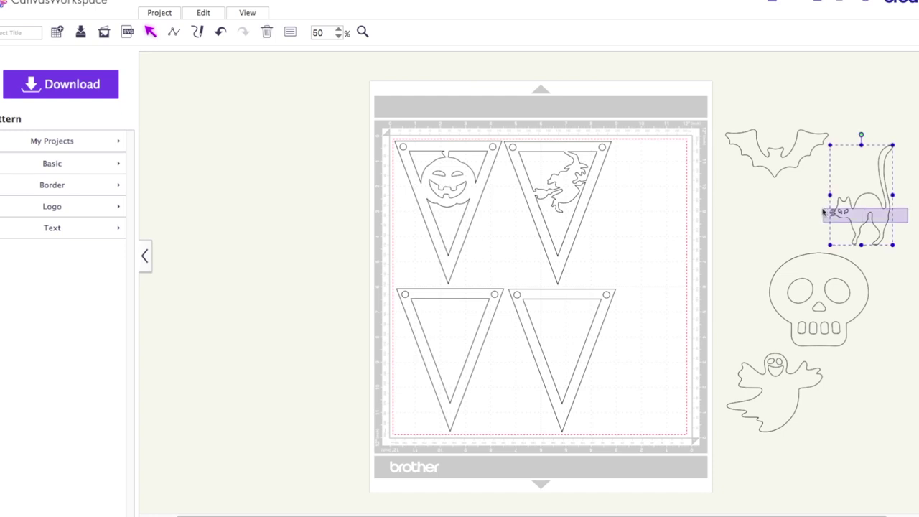
left_click(203, 13)
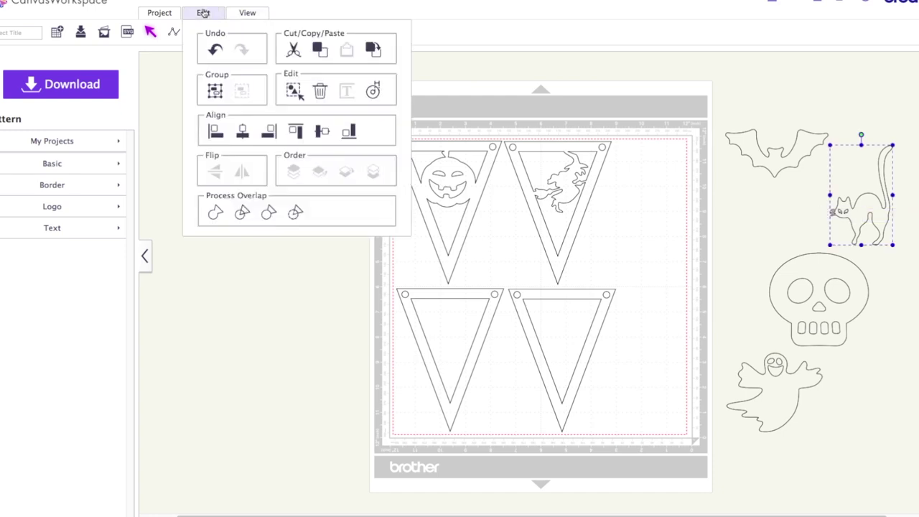
left_click(242, 216)
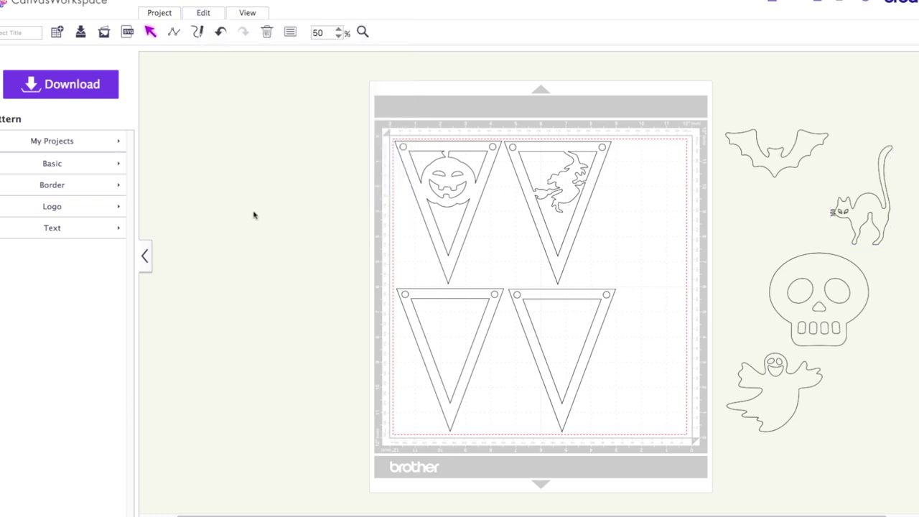
Delete the cat's loose eye piece and drag the cat onto the lower-right pennant
left_click_drag(870, 203, 881, 133)
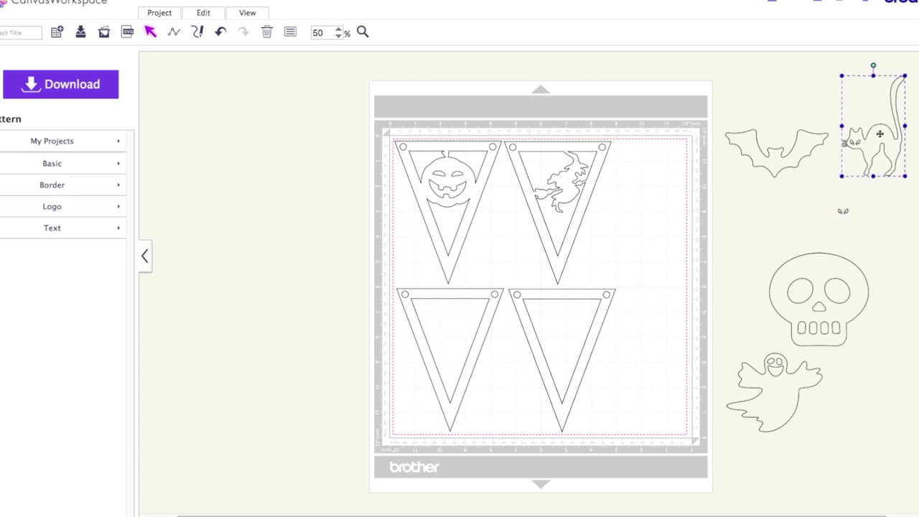
left_click(860, 216)
left_click(844, 211)
left_click(837, 213)
key("Delete")
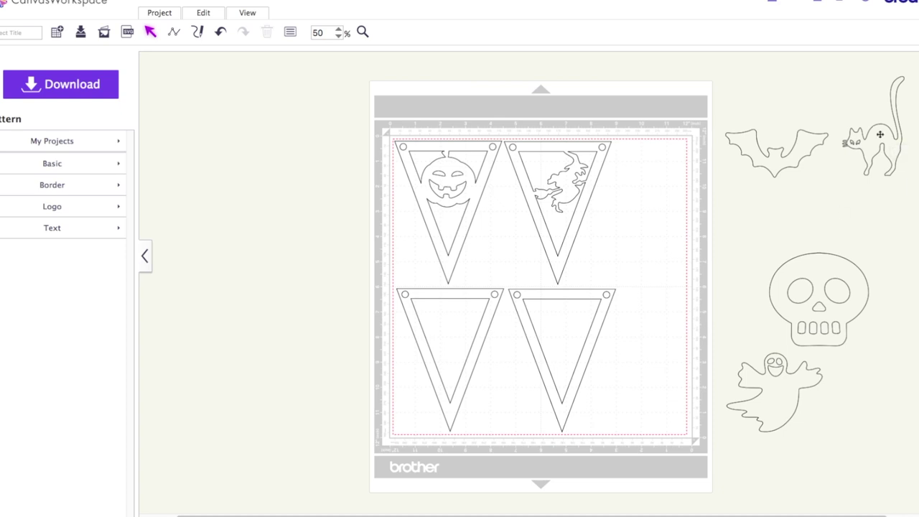
left_click_drag(882, 135, 566, 350)
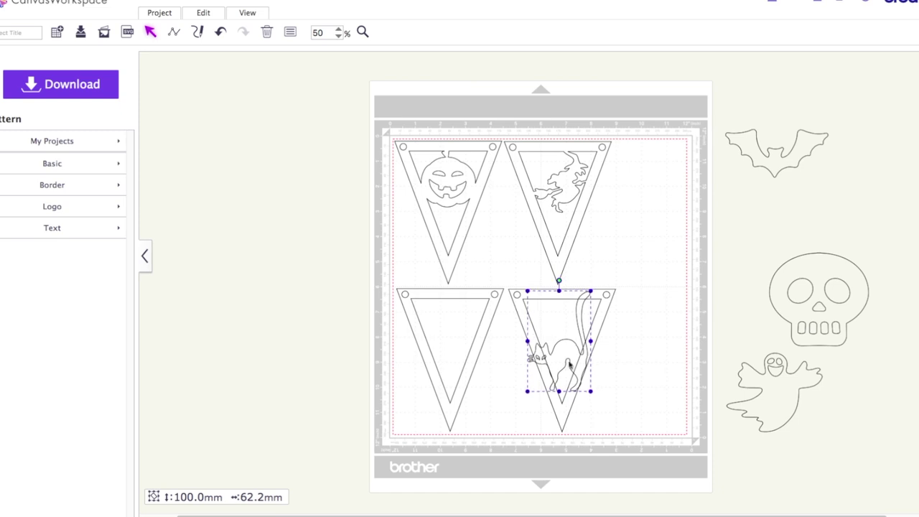
Shrink the cat to 76.2 × 49.5 mm and nudge it into the lower-right pennant
left_click_drag(591, 391, 576, 382)
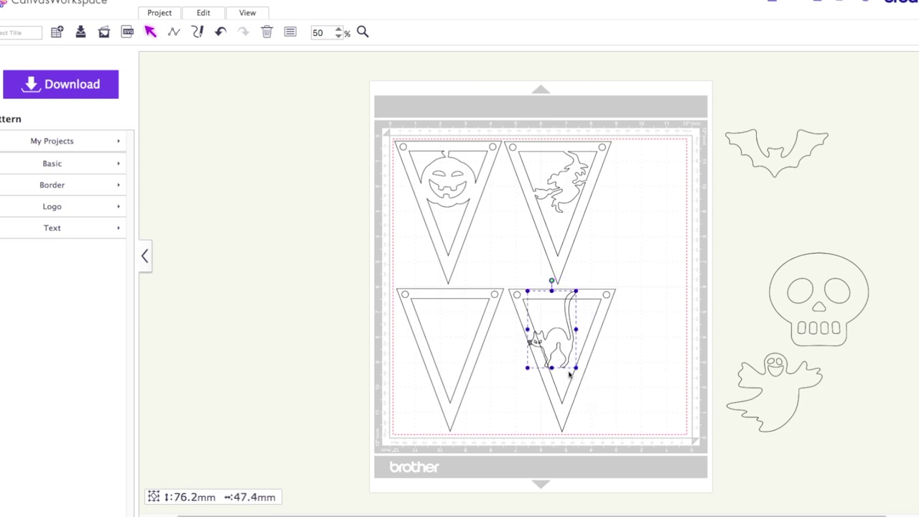
mouse_move(565, 349)
left_mouse_down()
mouse_move(572, 364)
mouse_move(575, 354)
left_mouse_up()
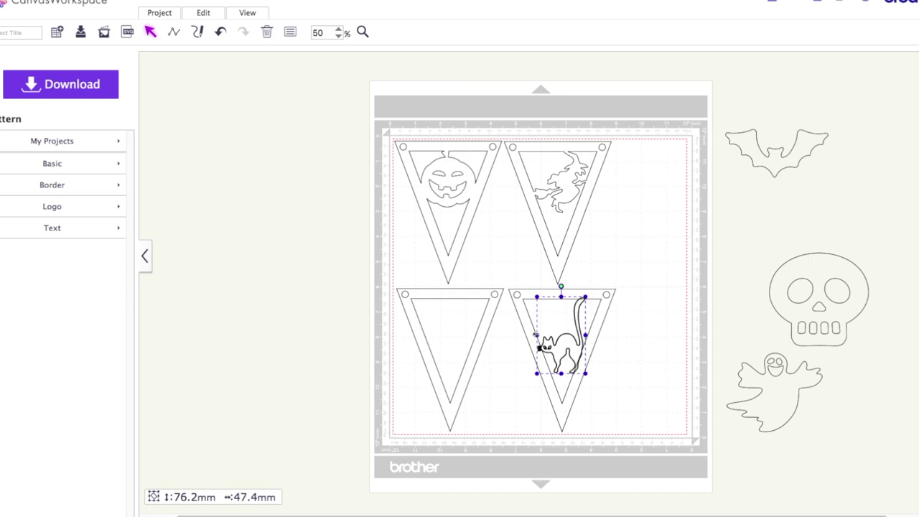
left_click_drag(536, 334, 533, 334)
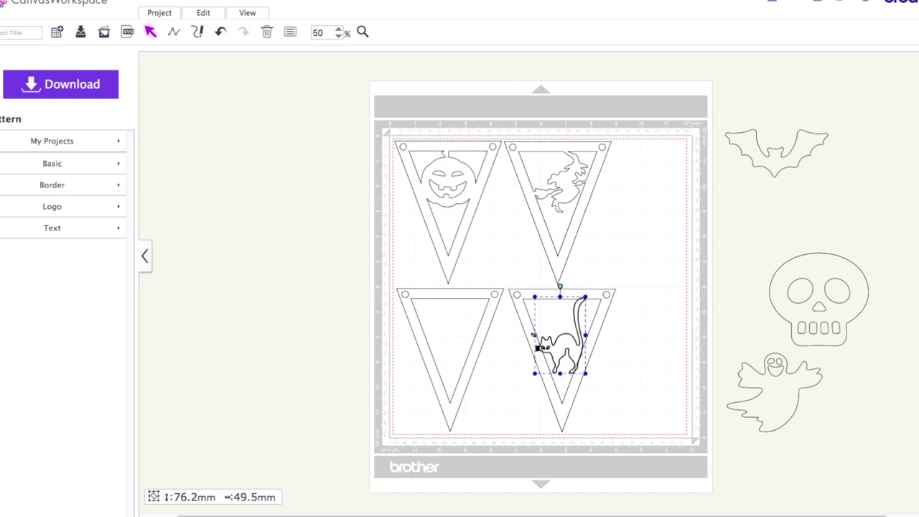
left_click(622, 354)
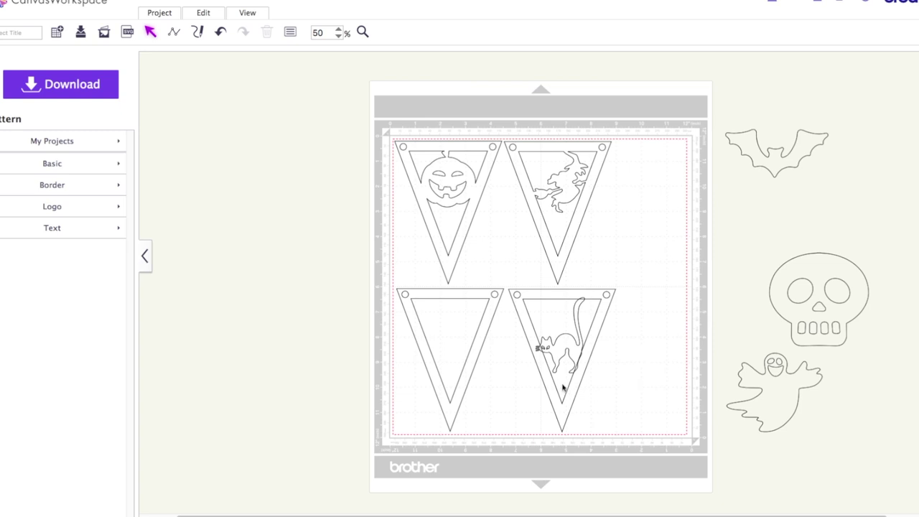
Inspect the cat's outline nodes in point-edit mode, then reselect the cat
double_click(558, 361)
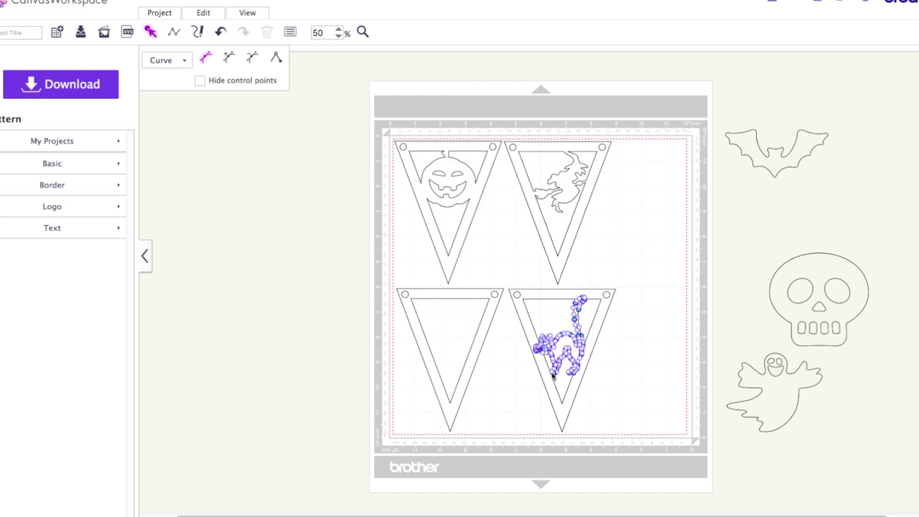
left_click(554, 373)
left_click(604, 385)
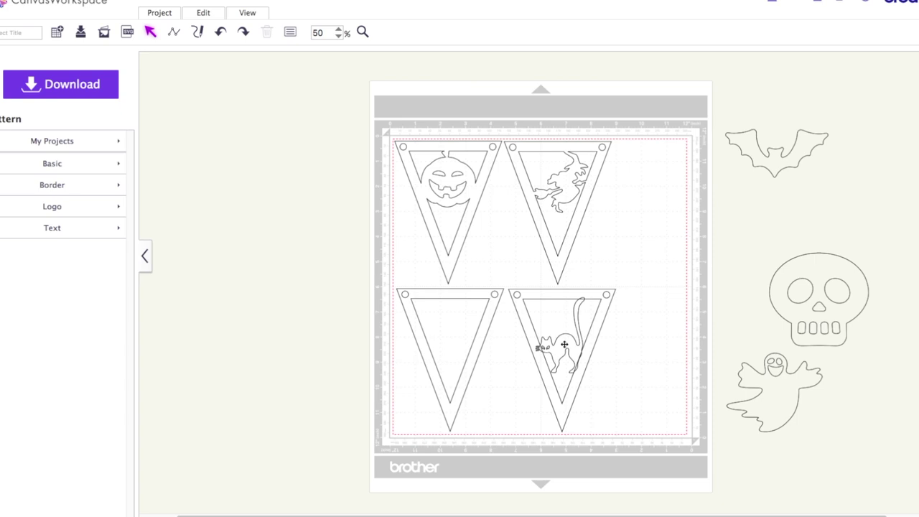
left_click(565, 344)
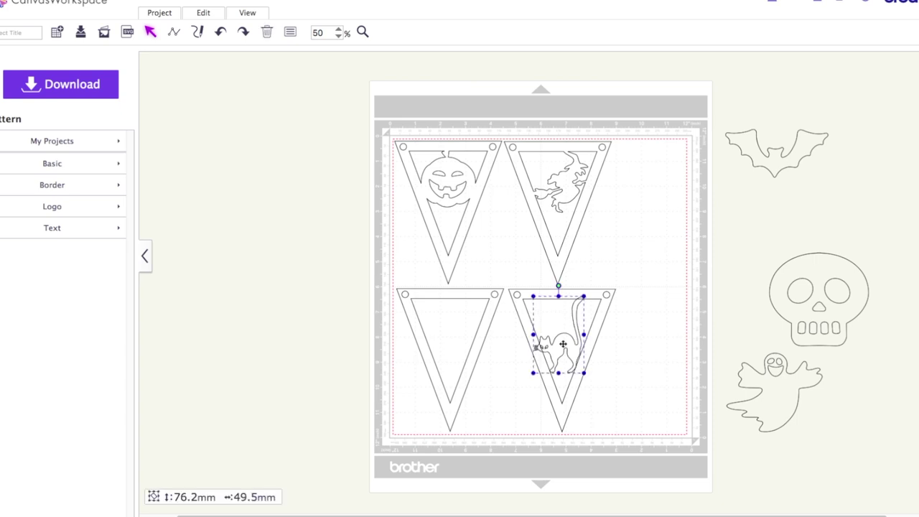
Fine-tune the cat to 73.7 mm tall and about 50 mm wide, shifting it slightly right
left_click_drag(585, 373, 567, 352)
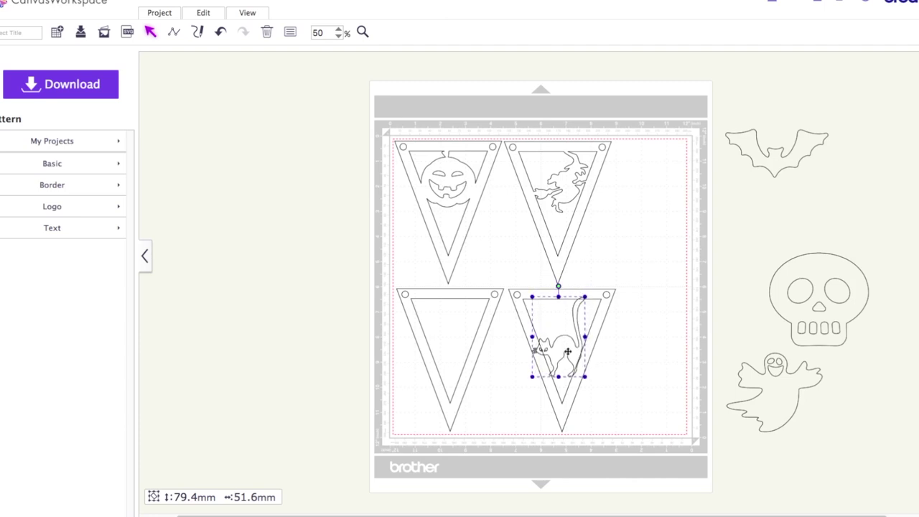
left_click_drag(567, 351, 568, 351)
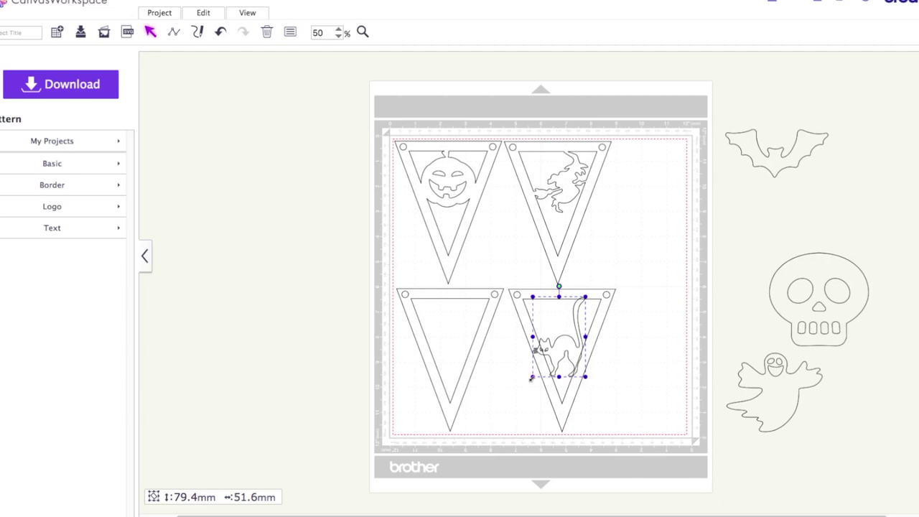
left_click_drag(531, 377, 537, 379)
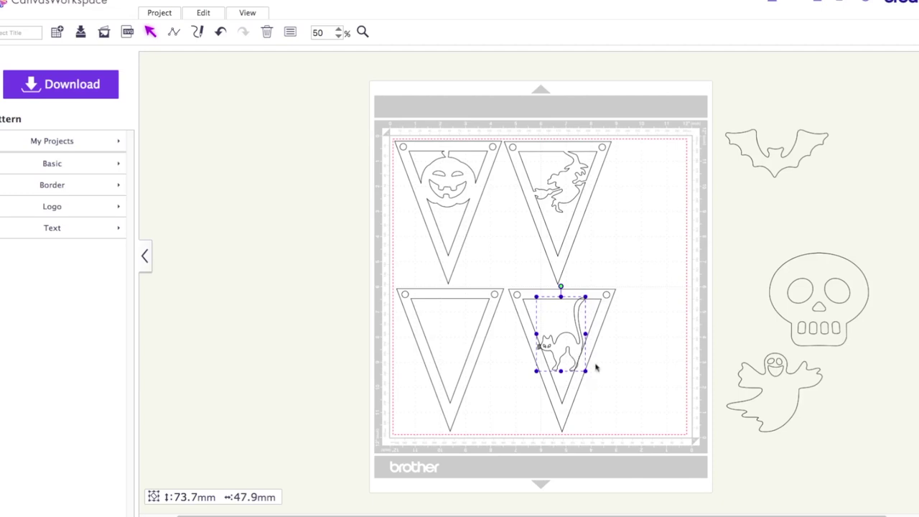
left_click_drag(585, 335, 562, 343)
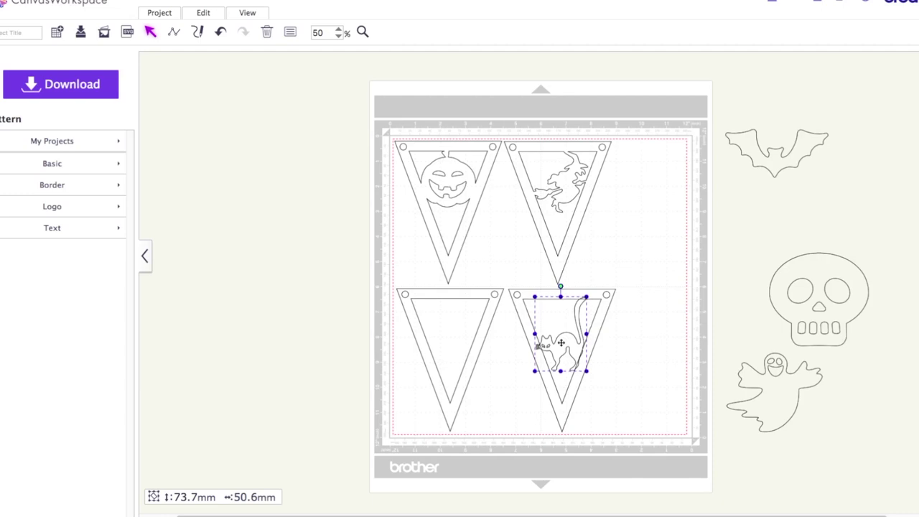
Marquee-select the cat with the lower-right pennant and weld them into one piece
left_click(620, 366)
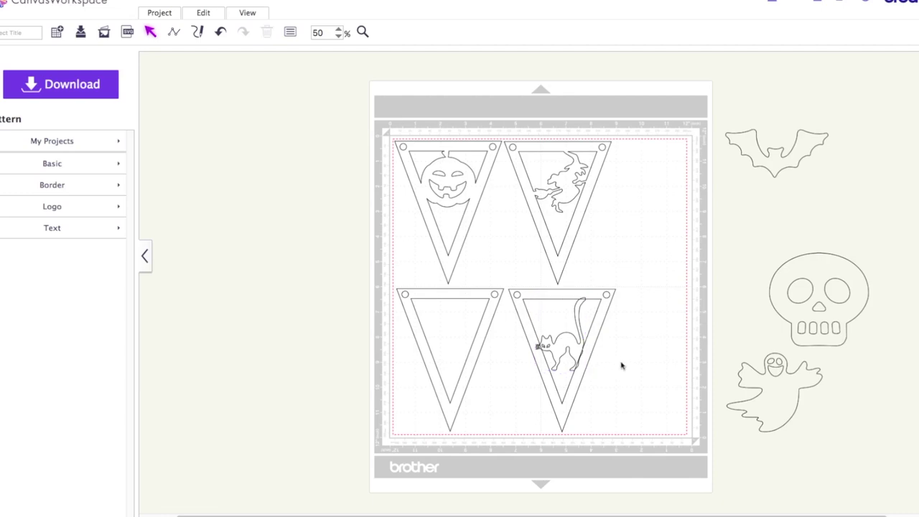
left_click(617, 363)
left_click_drag(622, 356, 525, 357)
left_click(193, 18)
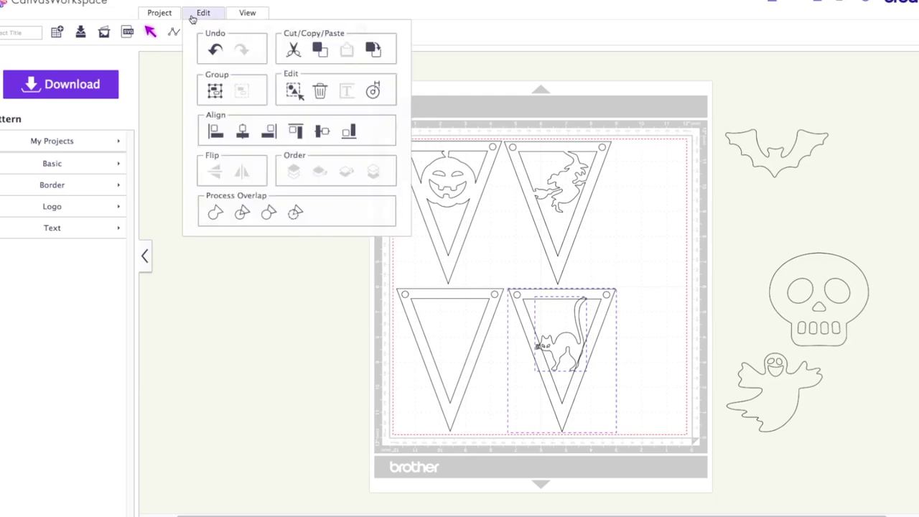
left_click(217, 214)
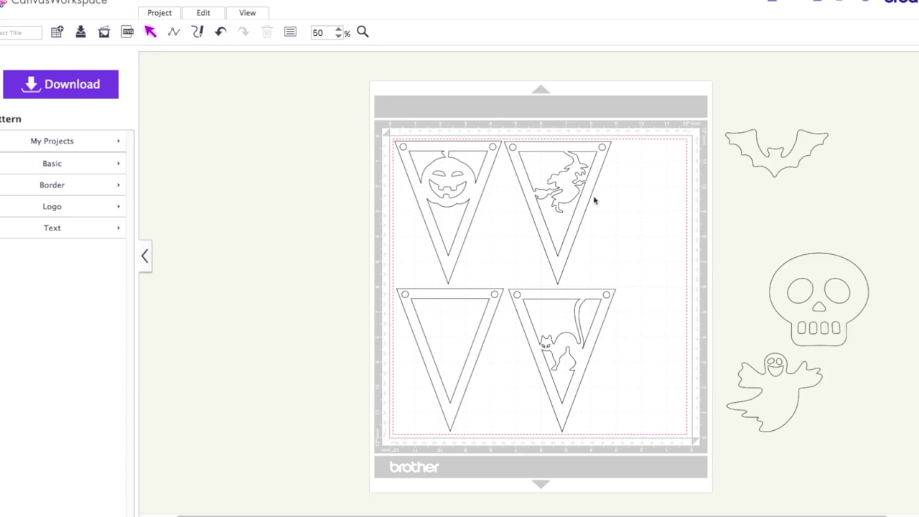
left_click(770, 164)
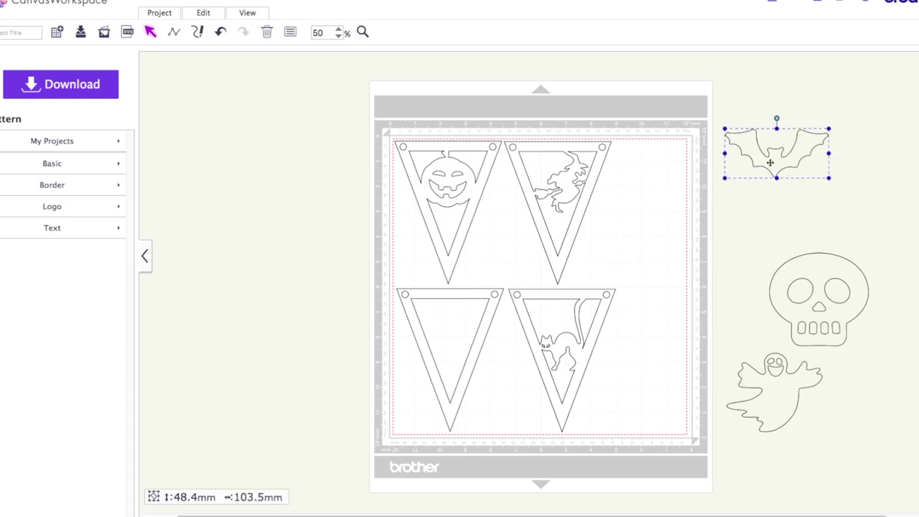
Move the bat to the lower-left pennant, rotate it counter-clockwise, and duplicate it
left_click_drag(770, 164, 289, 332)
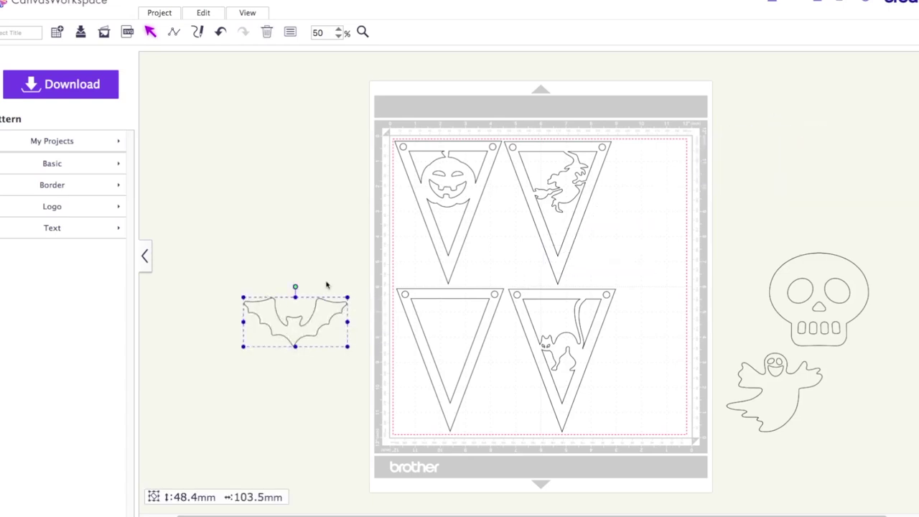
left_click_drag(296, 287, 465, 307)
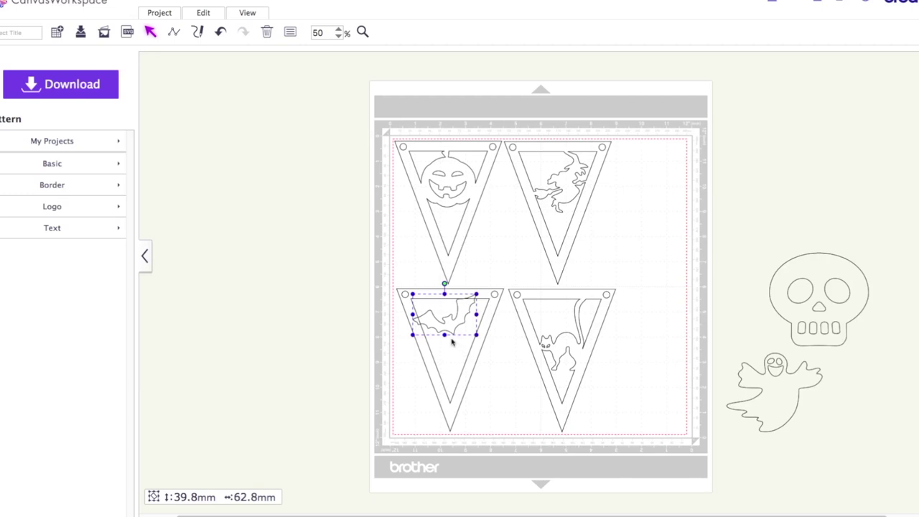
key("ctrl+c")
key("ctrl+v")
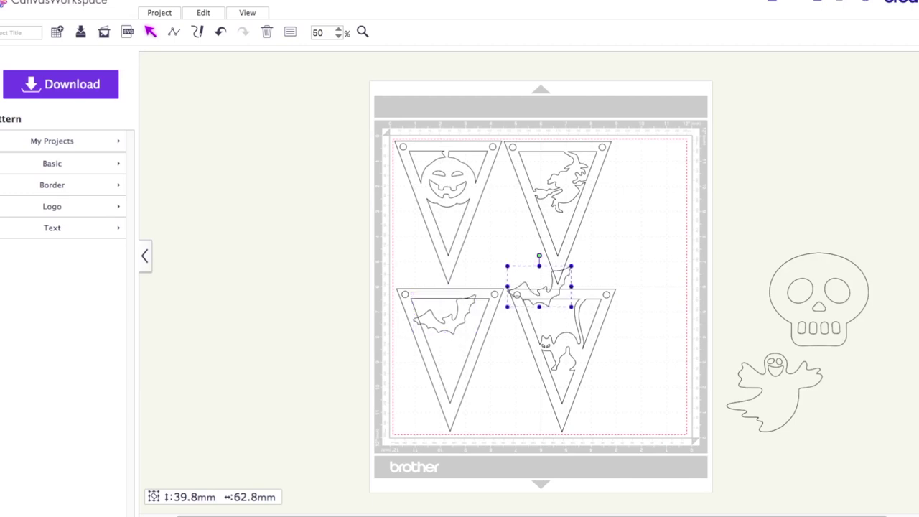
Tilt the bat copy and place a small 19.9 × 30.5 mm bat lower in the pennant
left_click_drag(505, 295, 205, 297)
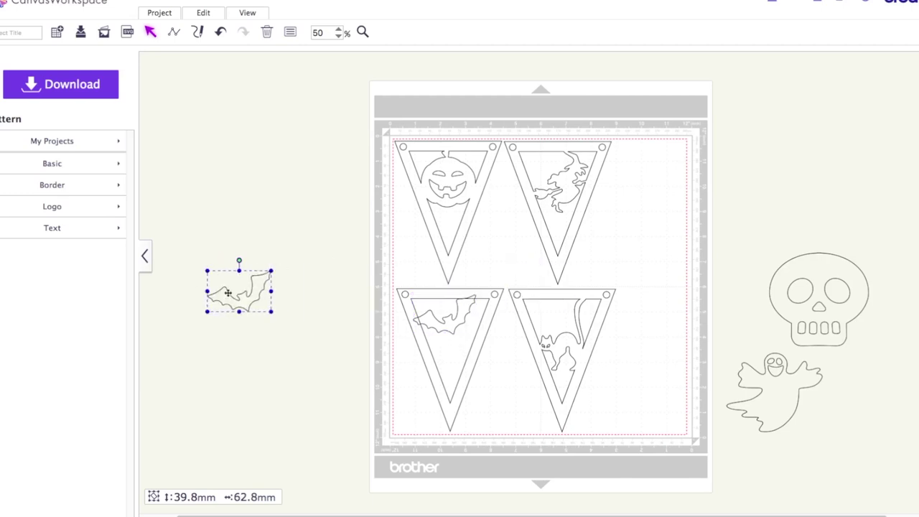
left_click_drag(240, 260, 466, 344)
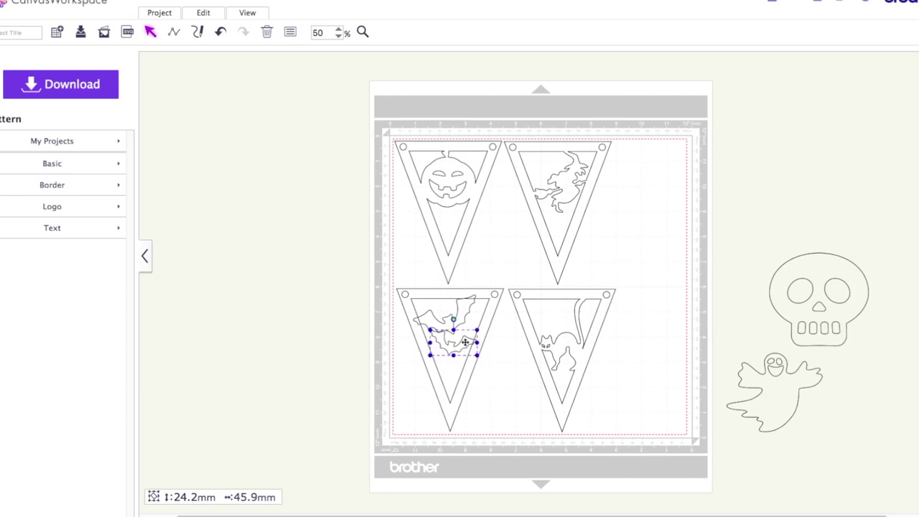
left_click_drag(466, 344, 465, 344)
left_click(343, 363)
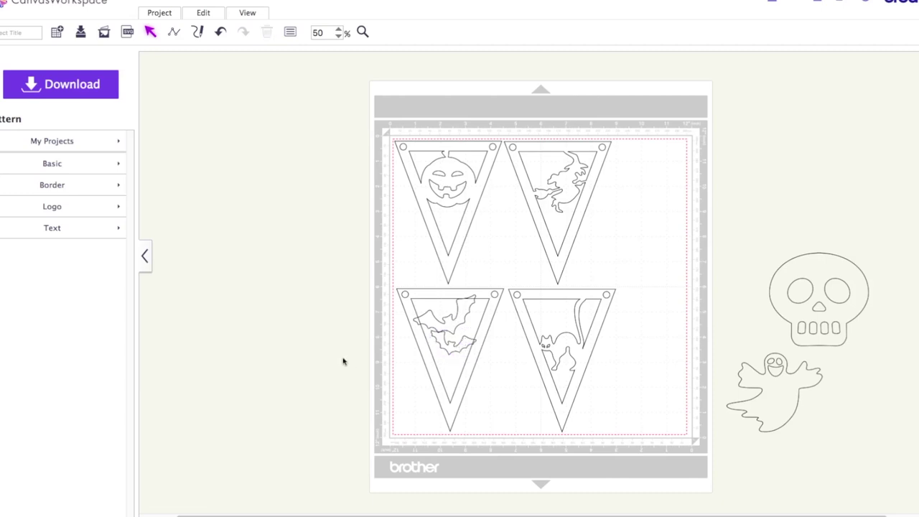
left_click(463, 347)
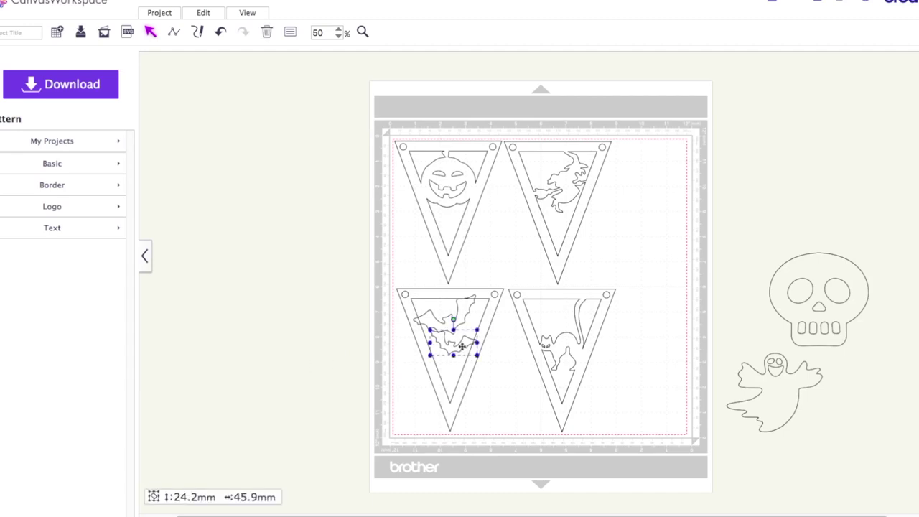
mouse_move(462, 347)
left_mouse_down()
mouse_move(549, 291)
mouse_move(335, 355)
mouse_move(322, 330)
mouse_move(308, 335)
mouse_move(335, 338)
mouse_move(330, 359)
mouse_move(459, 376)
mouse_move(461, 365)
left_mouse_up()
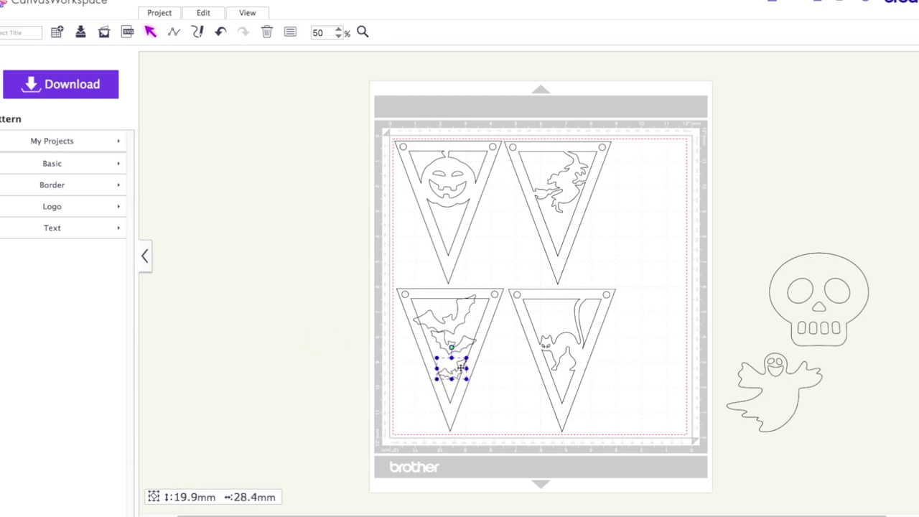
left_click_drag(468, 369, 470, 369)
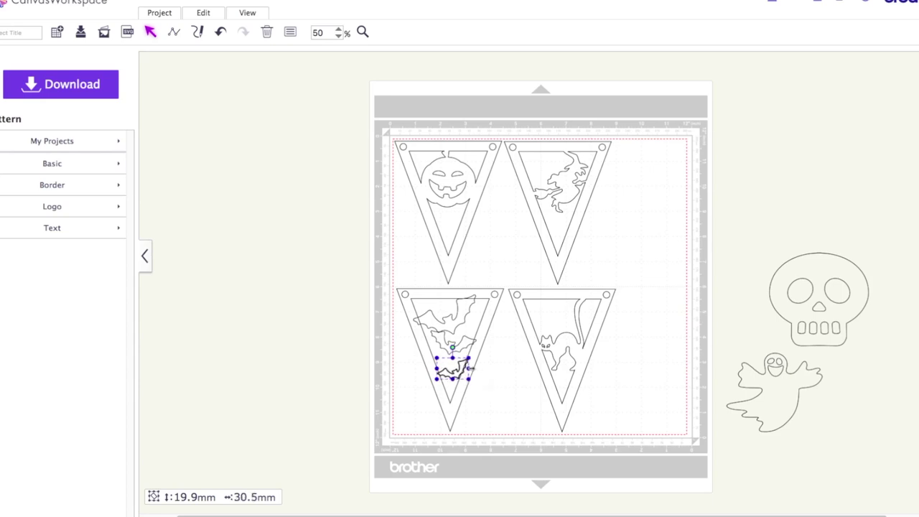
left_click(321, 367)
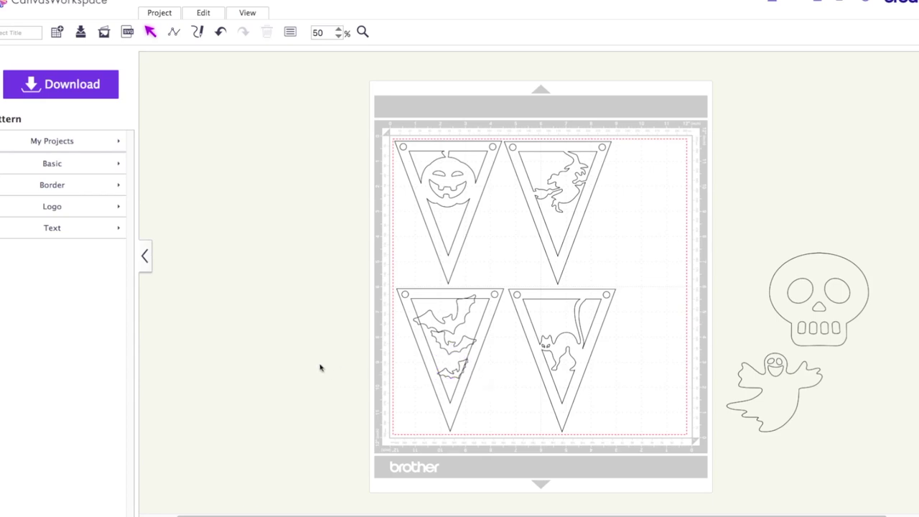
Marquee-select the lower-left pennant with its three bats and weld them into one outline
left_click(416, 279)
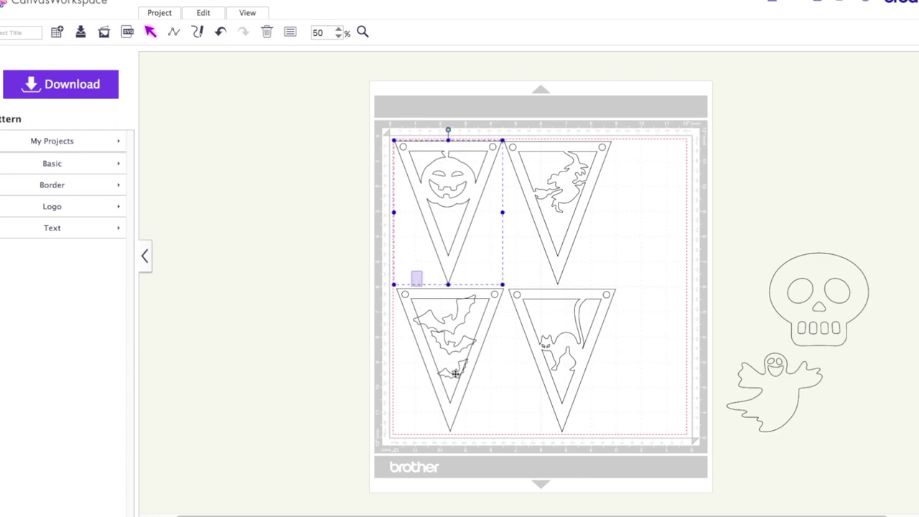
left_click(420, 402)
left_click_drag(448, 438, 448, 324)
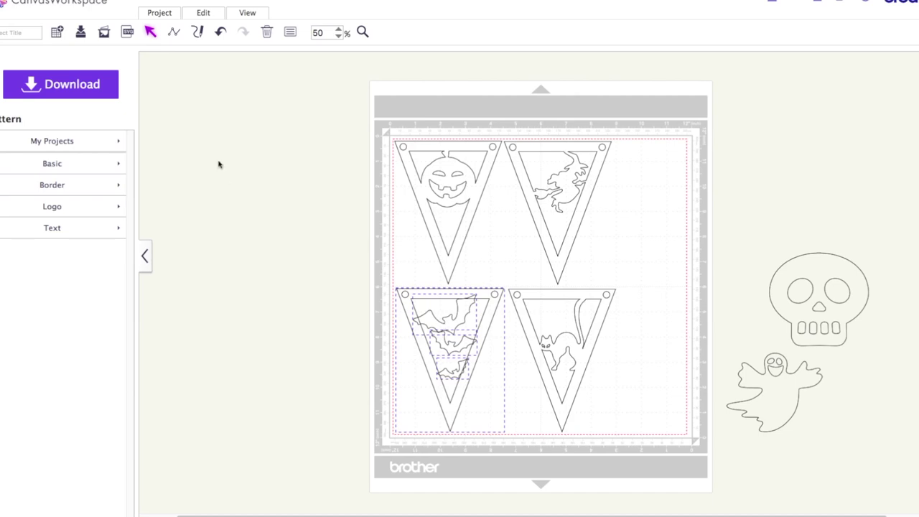
left_click(207, 12)
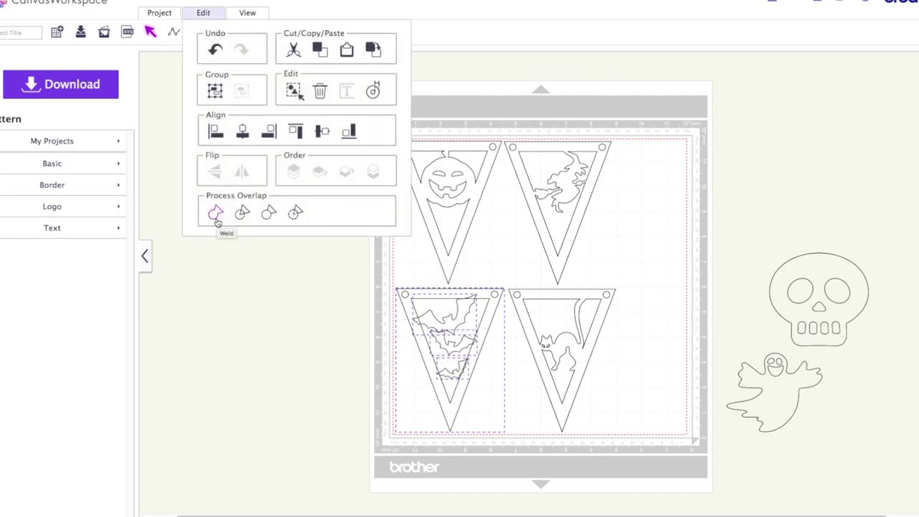
left_click(216, 214)
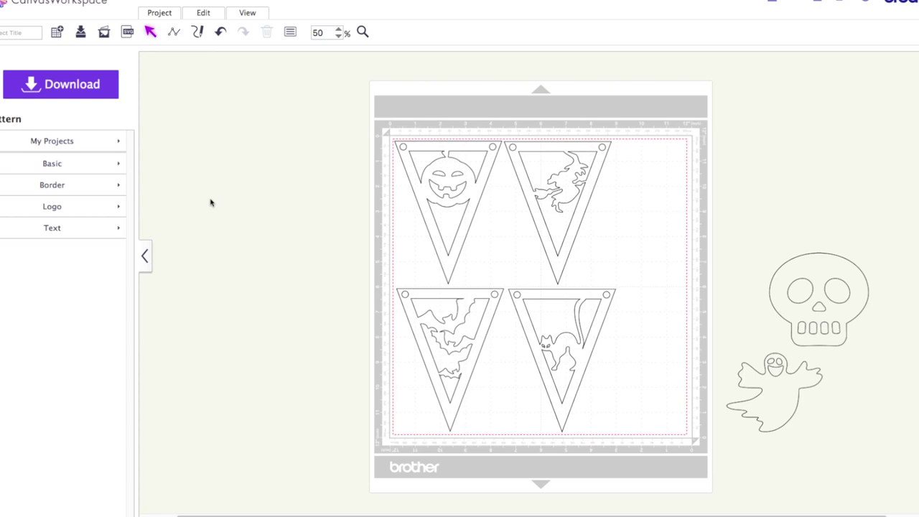
Flip the witch pennant vertically and tuck it against the pumpkin pennant
left_click(536, 148)
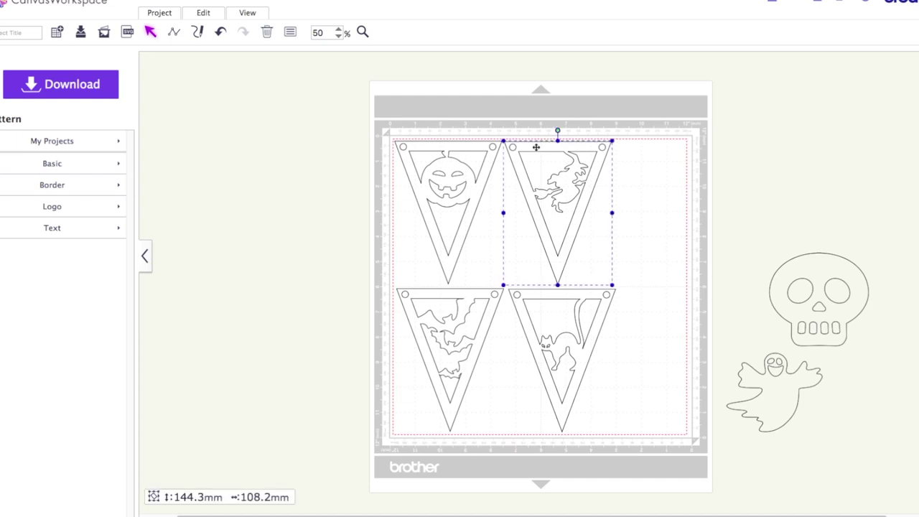
left_click(204, 13)
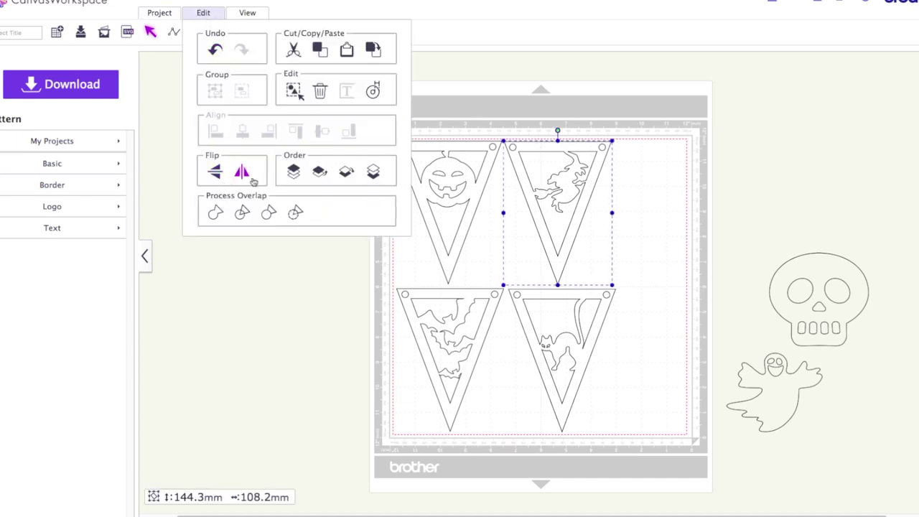
left_click(214, 174)
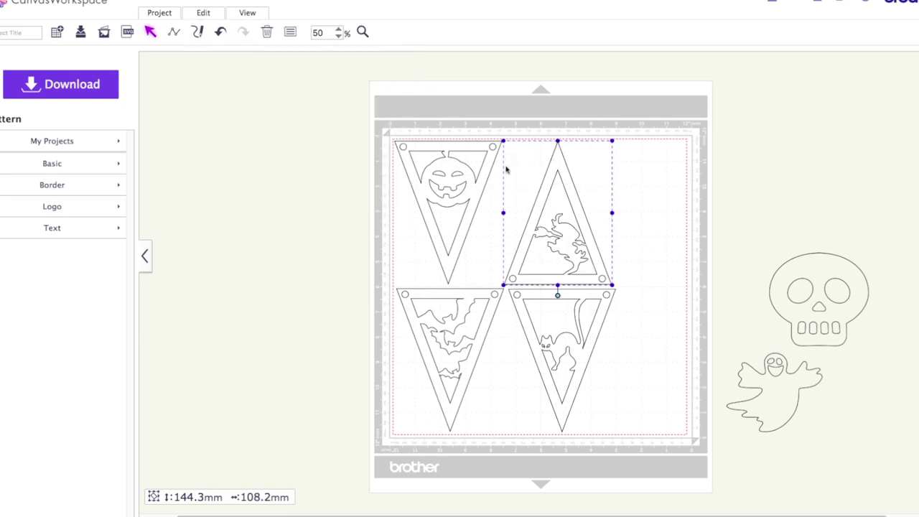
left_click_drag(562, 163, 504, 162)
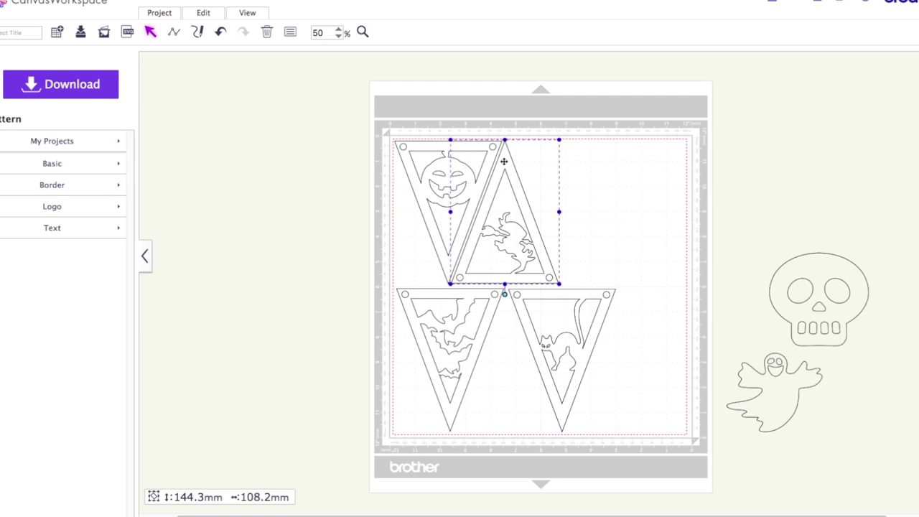
Flip the cat pennant vertically and tuck it against the bat pennant
left_click(562, 295)
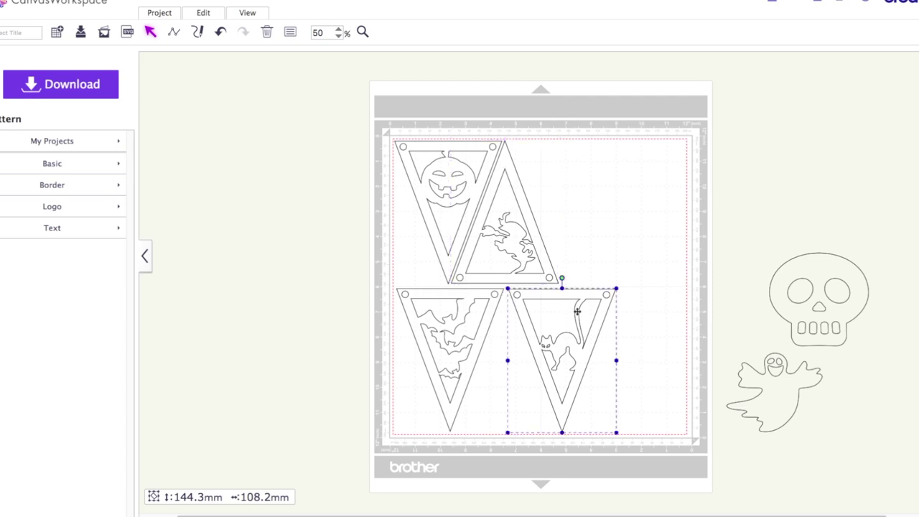
left_click(194, 13)
left_click(216, 172)
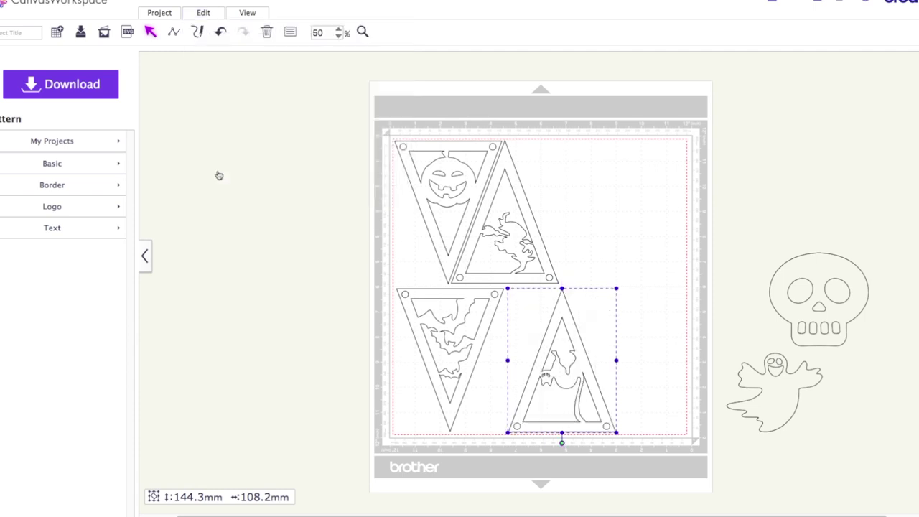
left_click_drag(559, 326, 500, 328)
left_click(595, 328)
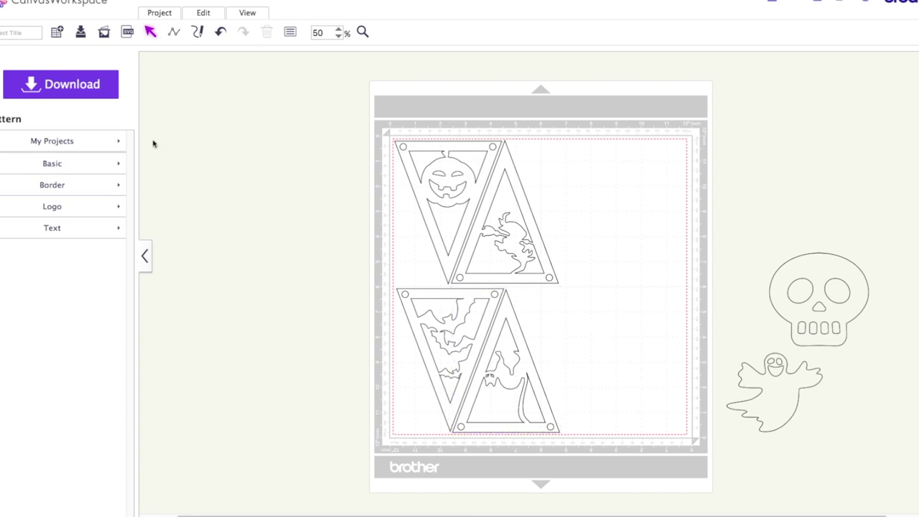
Add a blank pennant from My Projects and move it to the mat's top-right
left_click(115, 141)
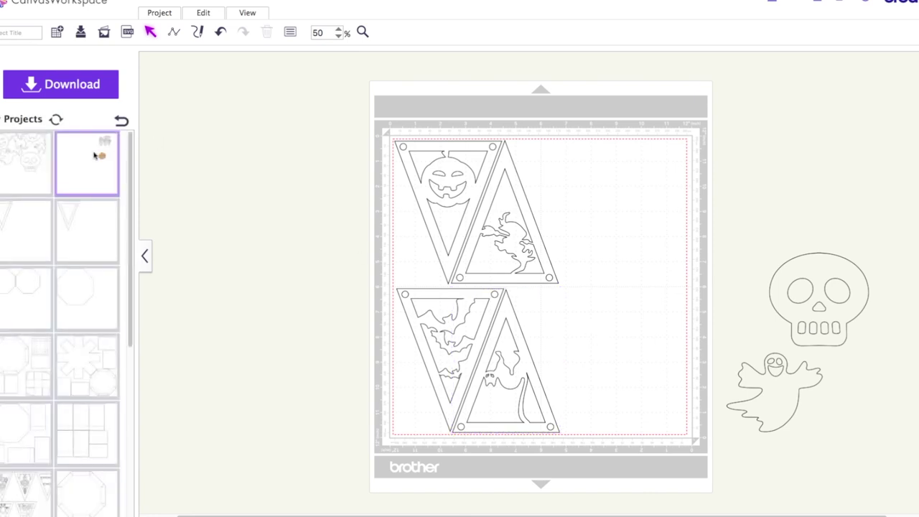
left_click(25, 225)
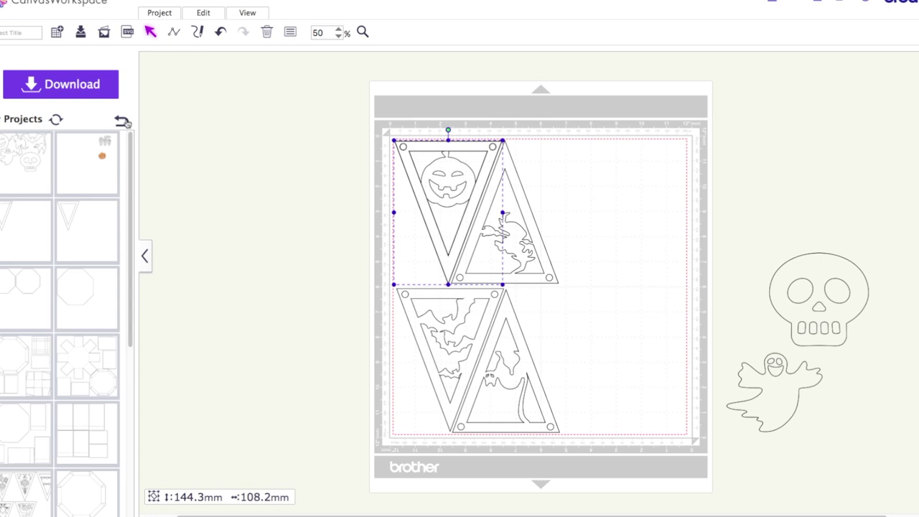
left_click(121, 120)
left_click_drag(453, 146, 624, 148)
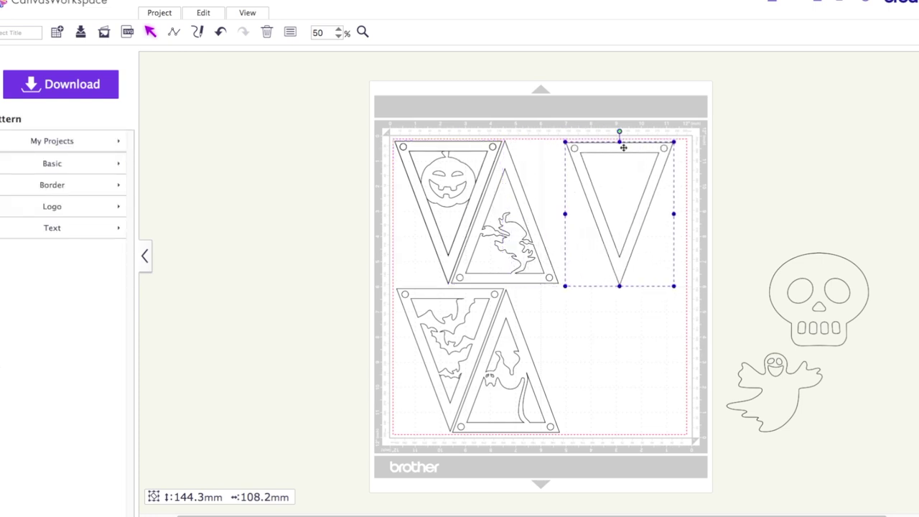
Move the pumpkin pennant to the bottom-right and nudge the top-left blank pennant into the corner
left_click_drag(447, 180, 560, 327)
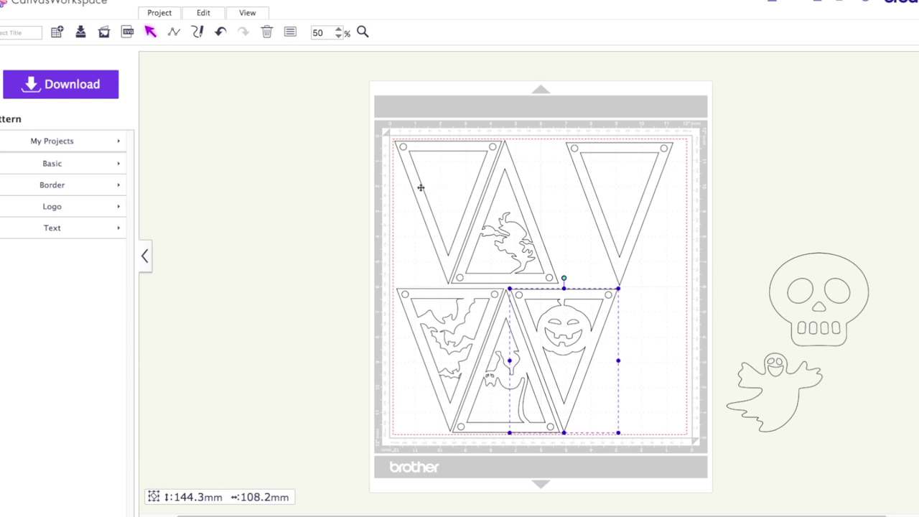
left_click_drag(421, 187, 400, 184)
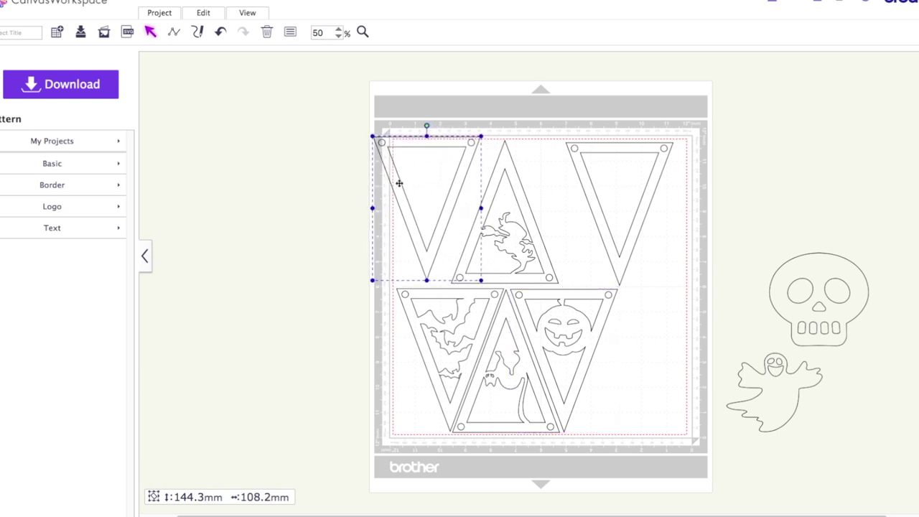
left_click(622, 145)
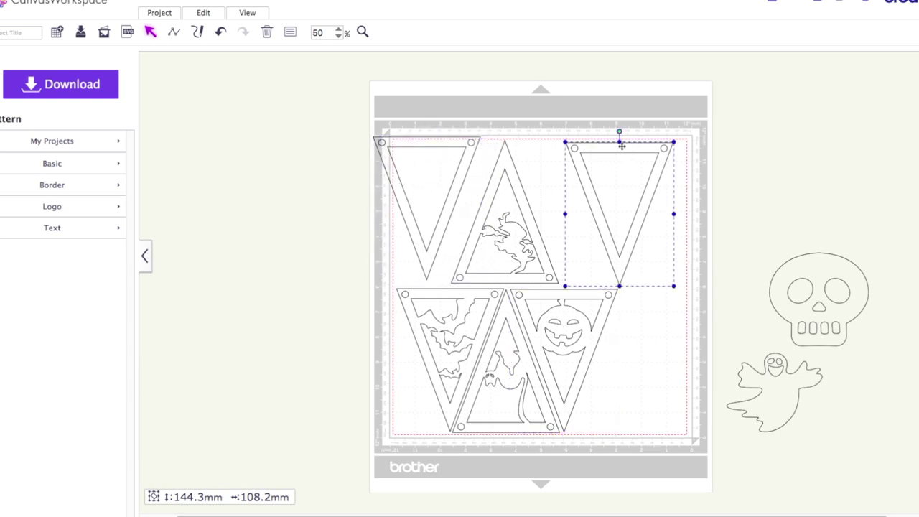
left_click(814, 267)
Resize the skull to about 88.4 × 54.0 mm over the top-right pennant
left_click_drag(819, 250, 819, 214)
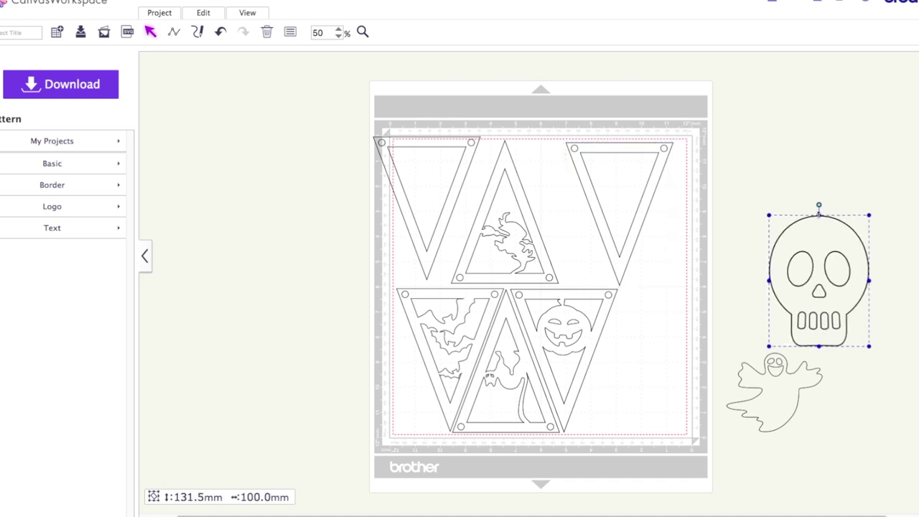
left_click_drag(838, 301, 639, 227)
left_click_drag(672, 273, 635, 206)
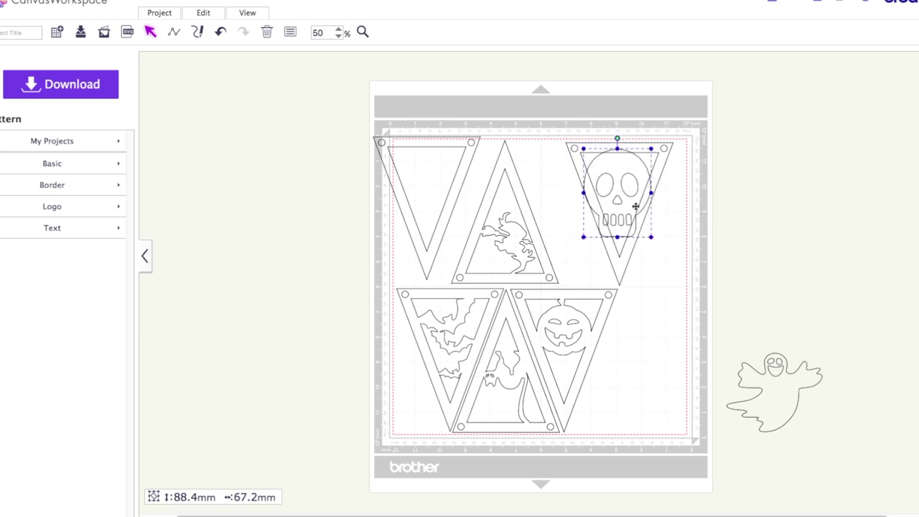
left_click_drag(651, 193, 632, 202)
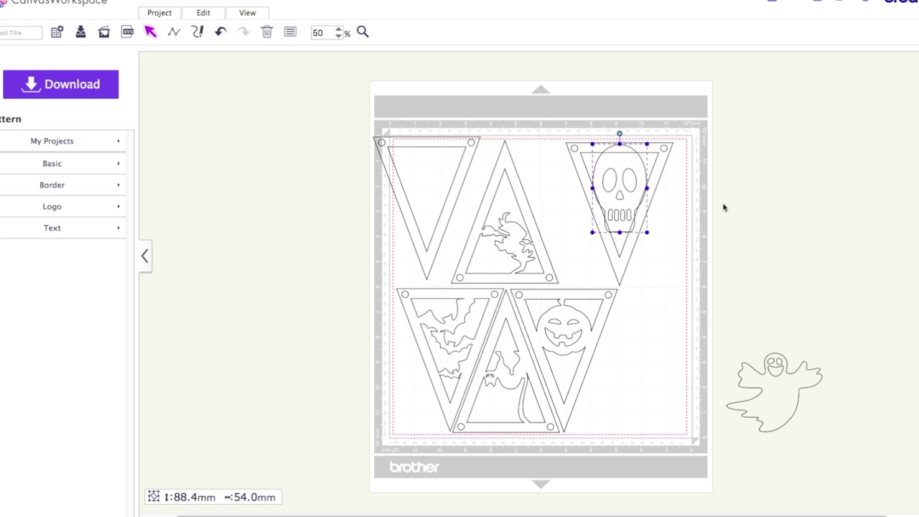
Reselect the skull alone and move it off the mat to the right
left_click(675, 241)
left_click(635, 219)
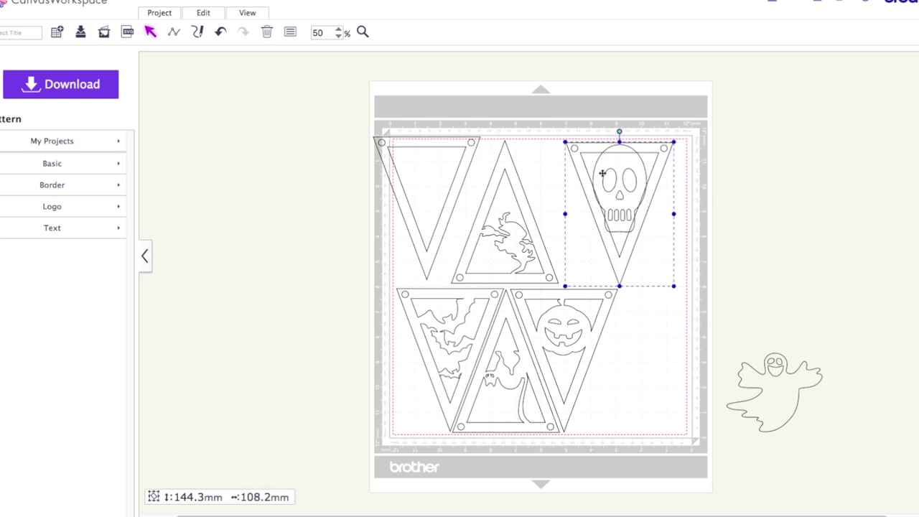
left_click_drag(660, 257, 592, 169)
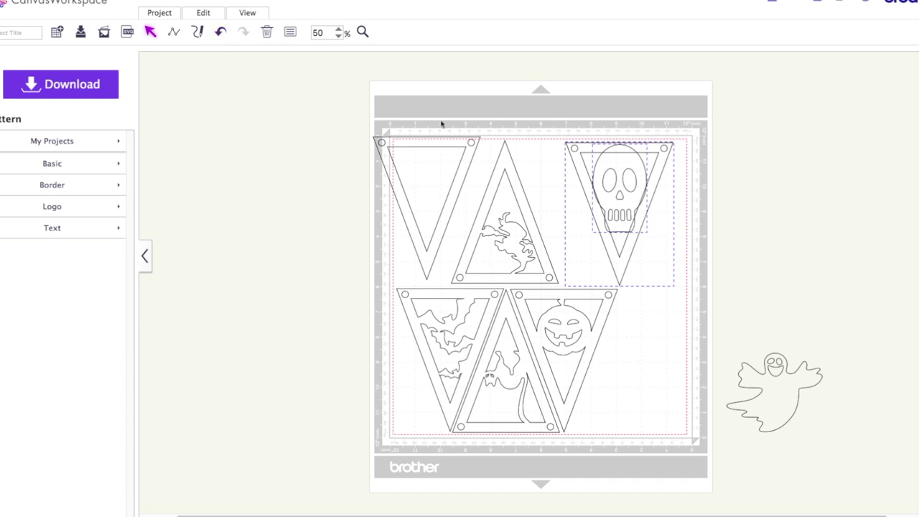
left_click(684, 192)
left_click(627, 164)
left_click_drag(627, 164, 780, 173)
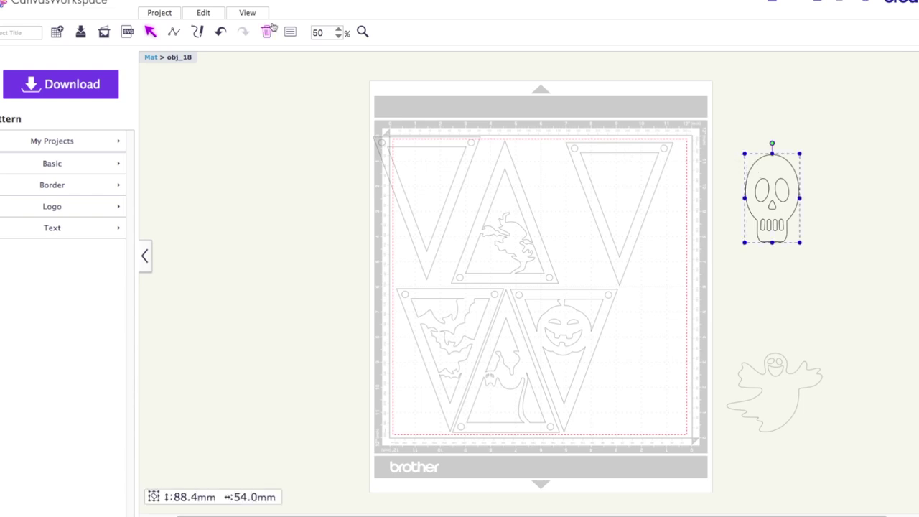
Divide the skull and check the result, undoing the test move
left_click(214, 14)
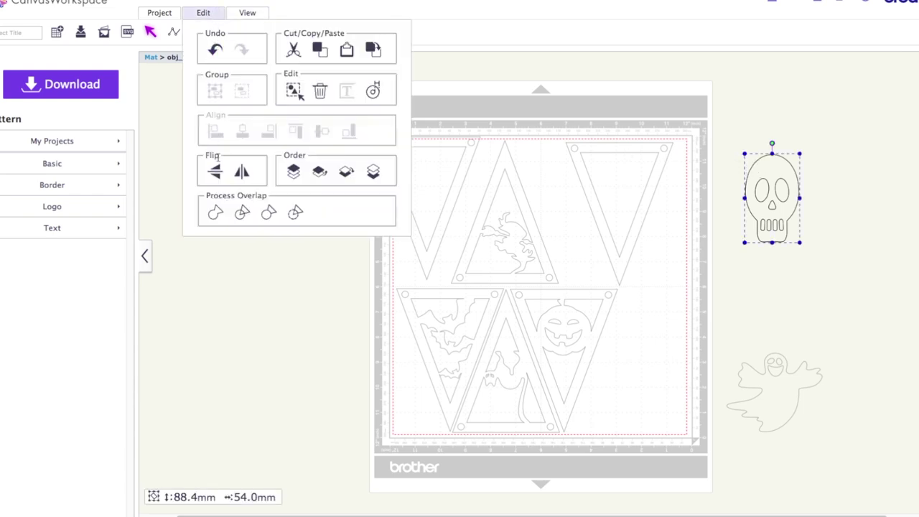
left_click(243, 213)
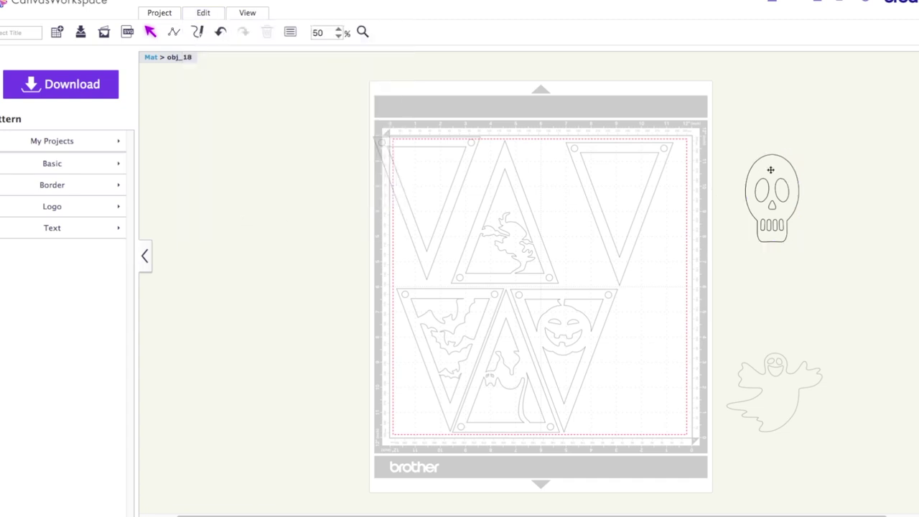
mouse_move(771, 170)
left_mouse_down()
mouse_move(788, 93)
mouse_move(771, 179)
left_mouse_up()
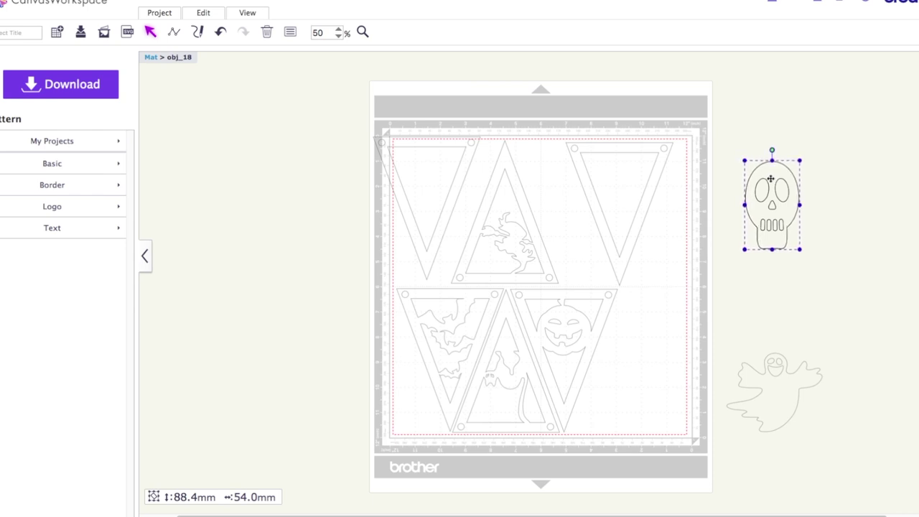
left_click(220, 33)
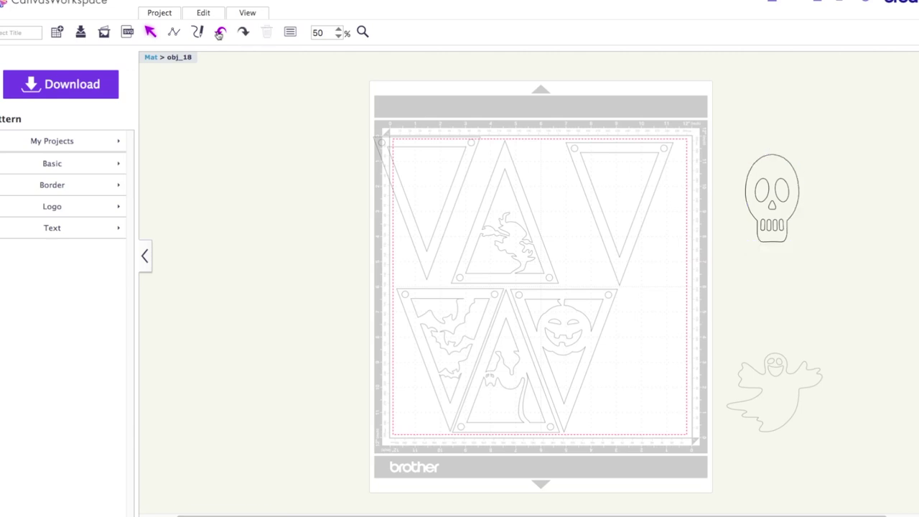
Divide all skull parts, pull the outline away, and delete the loose eyes, nose and teeth
left_click_drag(745, 150, 826, 257)
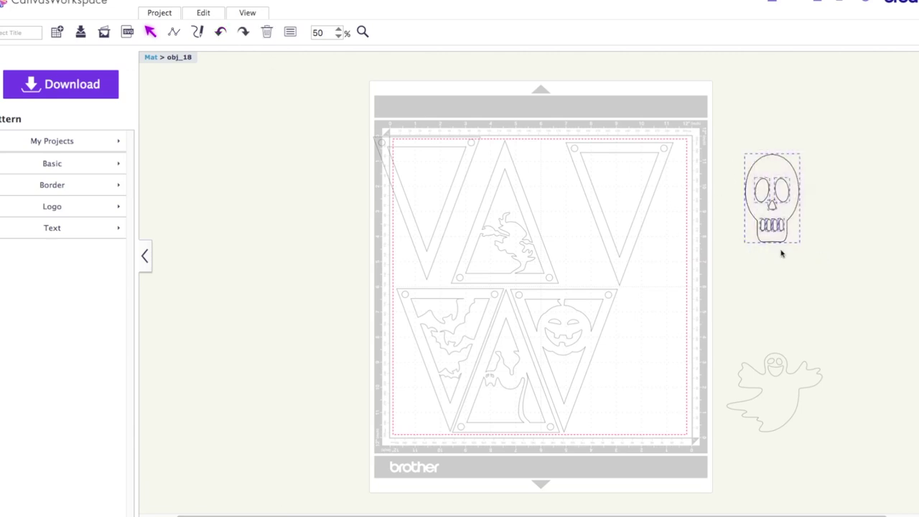
left_click(205, 13)
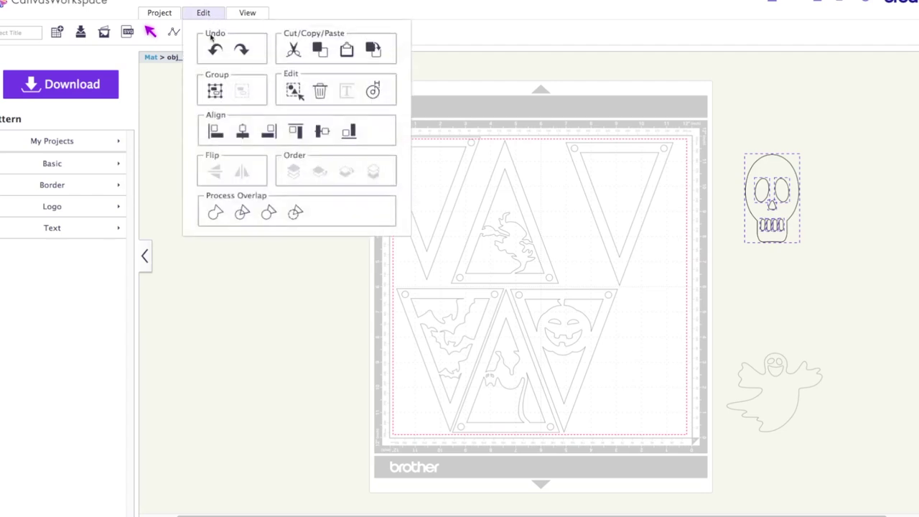
left_click(241, 214)
left_click_drag(768, 169, 766, 111)
left_click_drag(741, 183, 799, 251)
key("Delete")
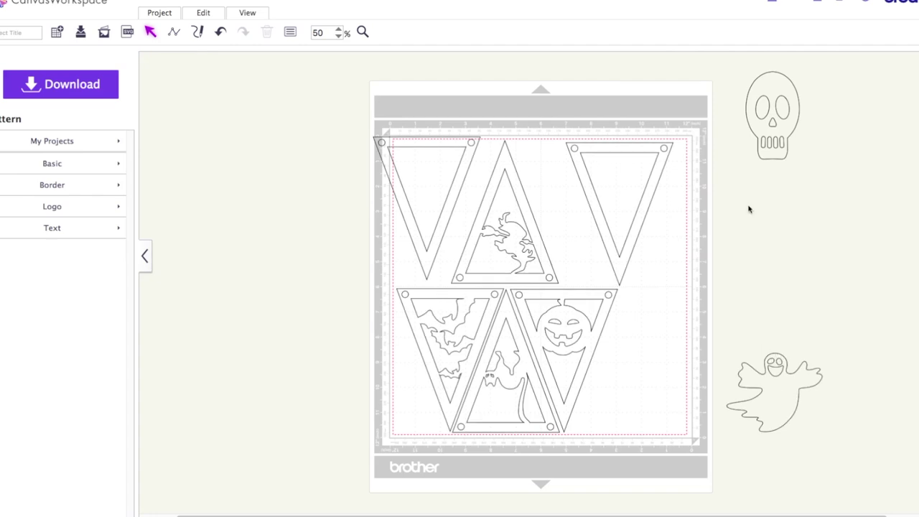
Position the skull inside the top-right pennant and weld the two into one cut-out shape
left_click_drag(768, 82, 613, 158)
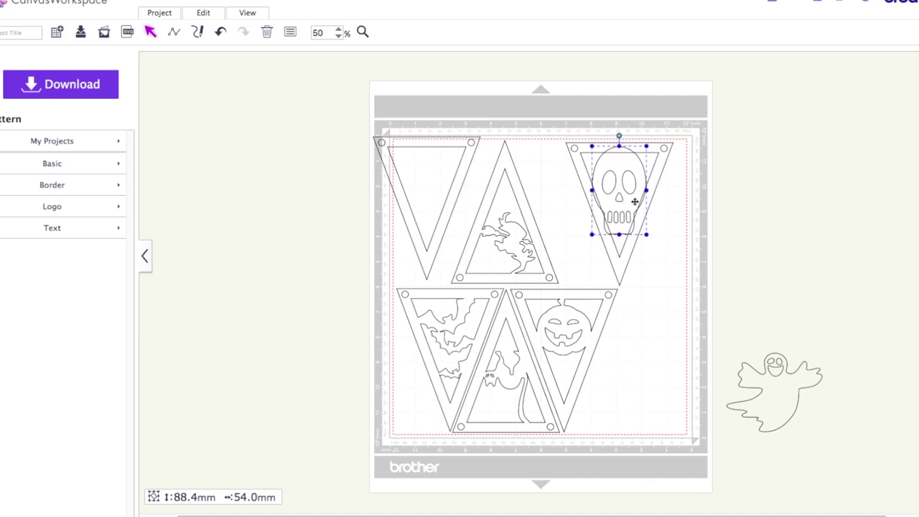
left_click_drag(630, 204, 631, 204)
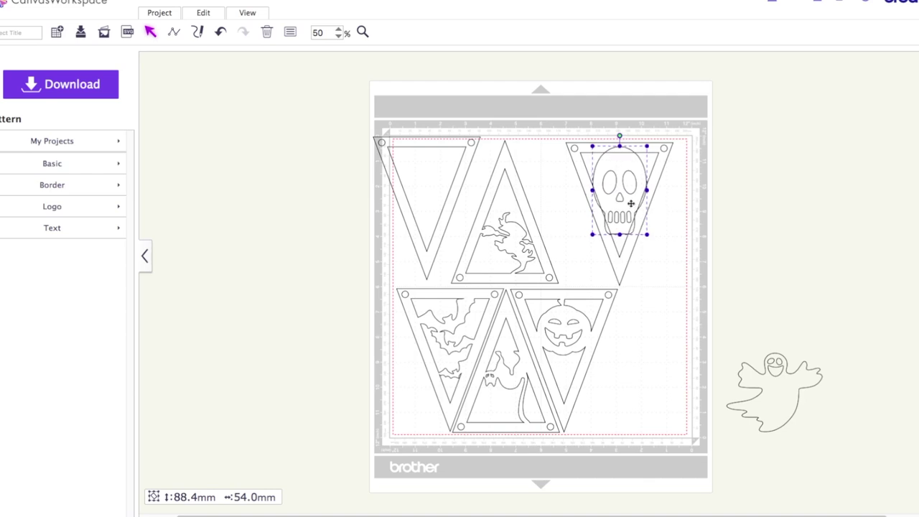
left_click(703, 208)
left_click(672, 208)
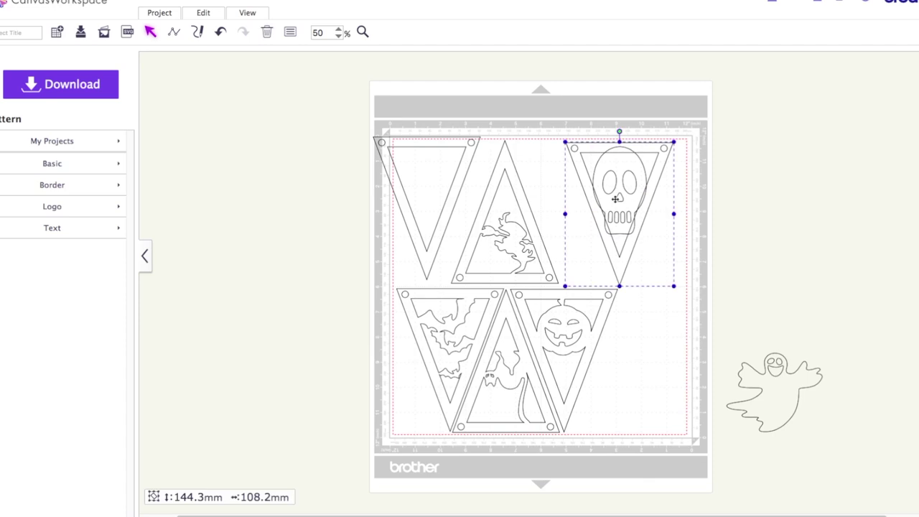
left_click(205, 13)
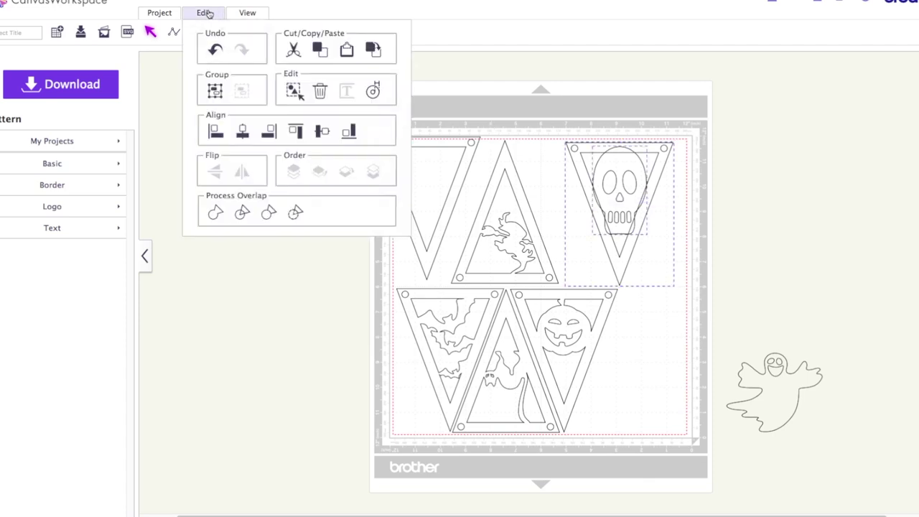
left_click(215, 214)
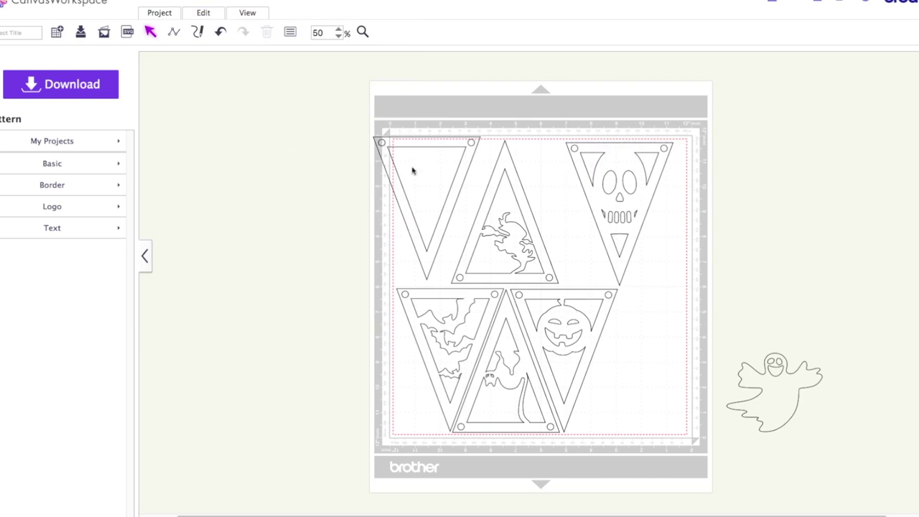
left_click(781, 391)
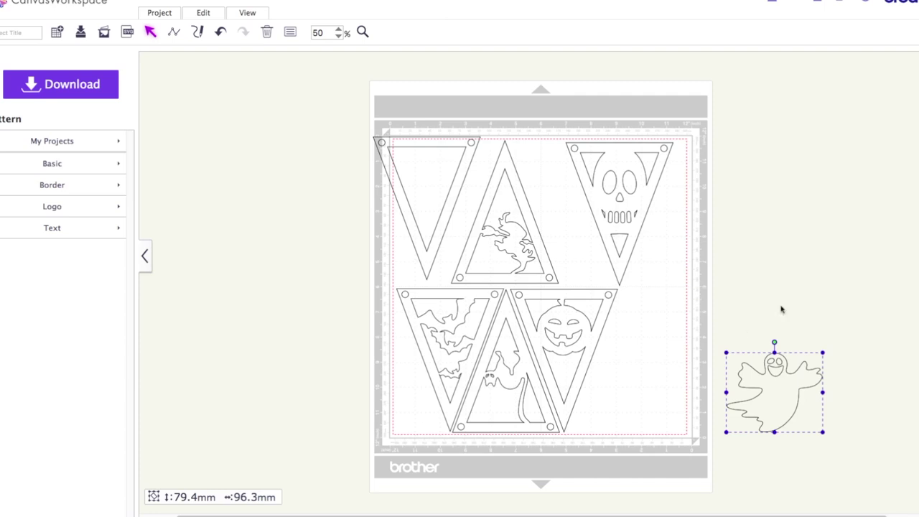
Divide the ghost's overlapping shapes and delete its separated loose face
left_click_drag(744, 327, 814, 426)
left_click(209, 14)
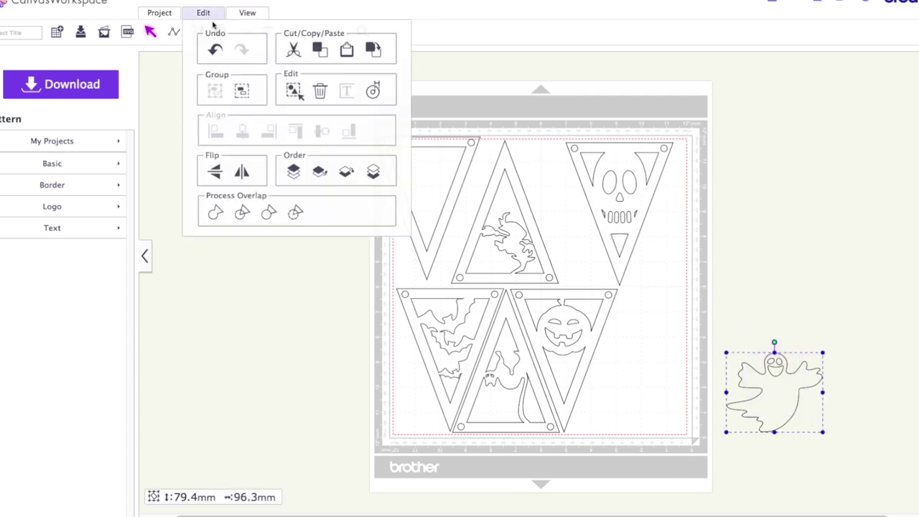
left_click(240, 213)
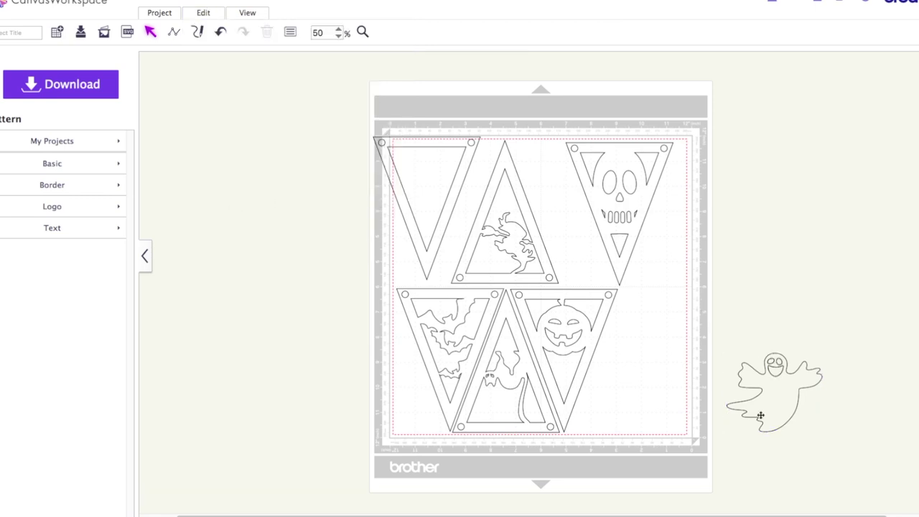
left_click_drag(761, 415, 766, 267)
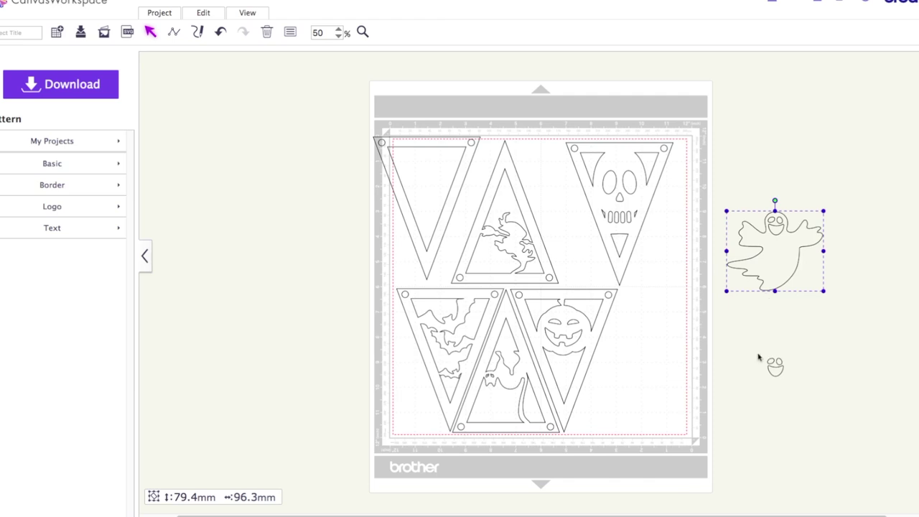
left_click_drag(759, 357, 809, 394)
key("Delete")
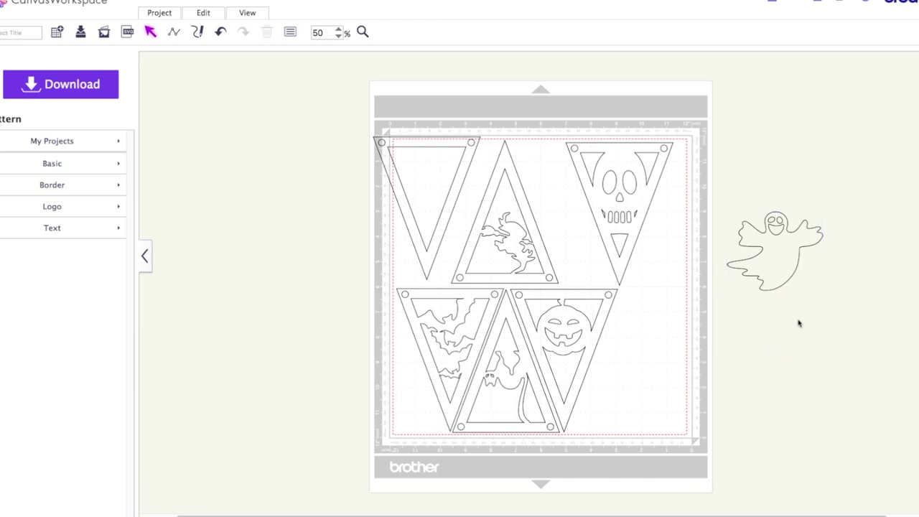
Place the ghost on the top-left pennant, resize it to about 68.3 mm wide, and weld them
left_click_drag(775, 260, 423, 192)
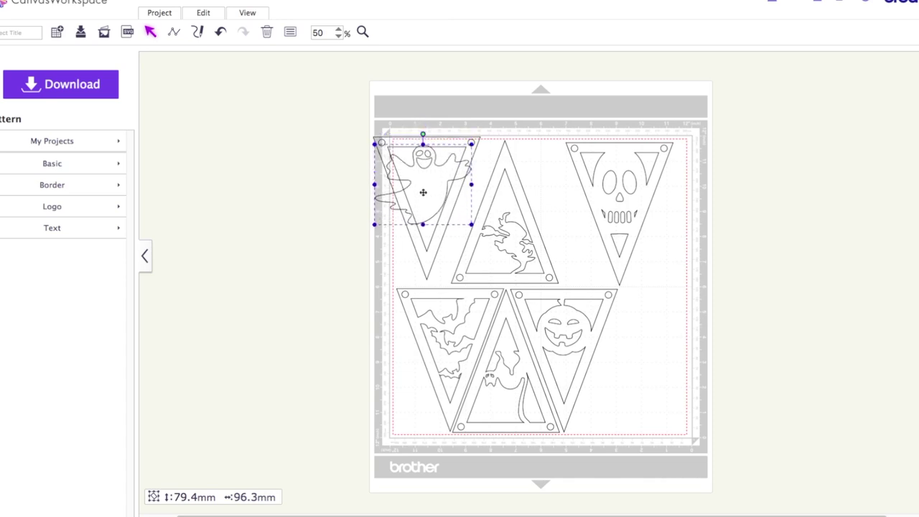
left_click_drag(472, 226, 431, 185)
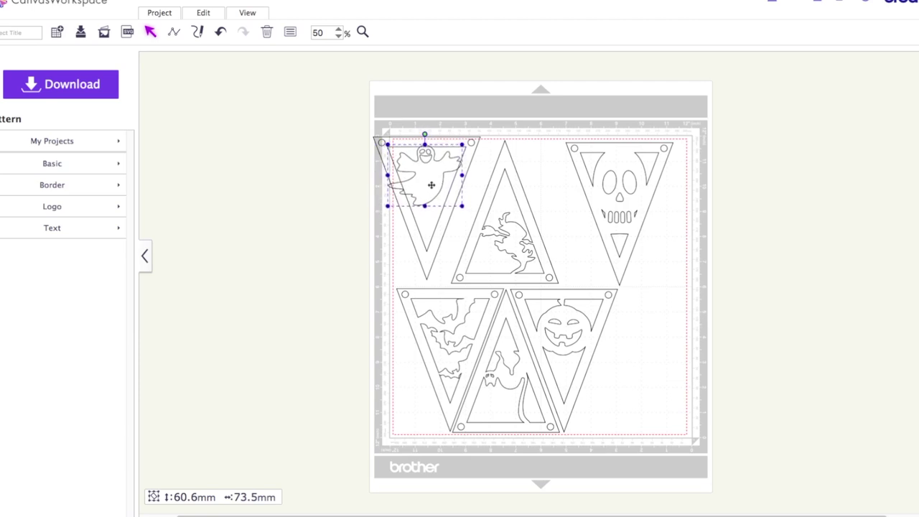
left_click_drag(390, 177, 393, 175)
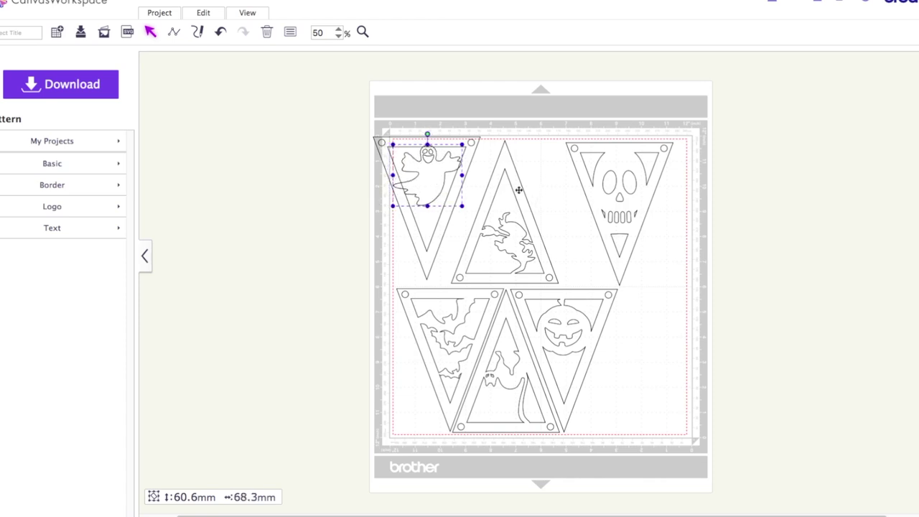
left_click(363, 126)
left_click_drag(363, 126, 438, 229)
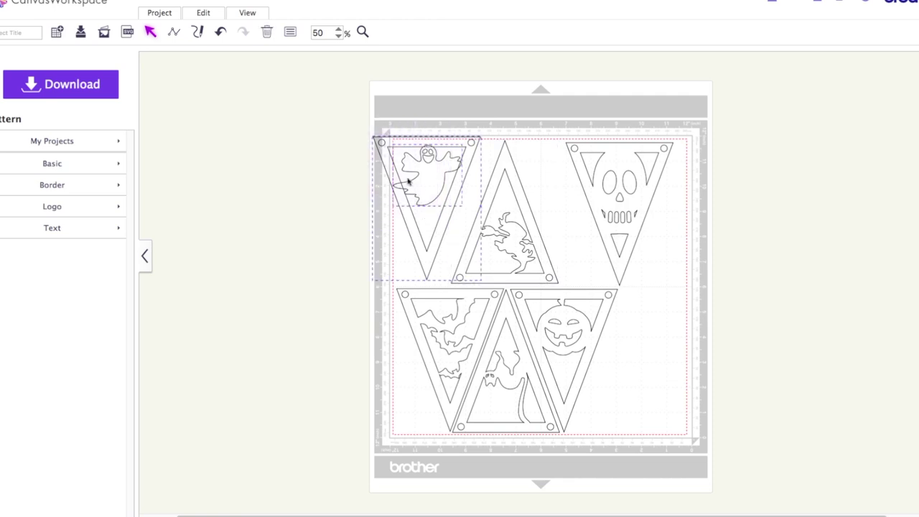
left_click(208, 14)
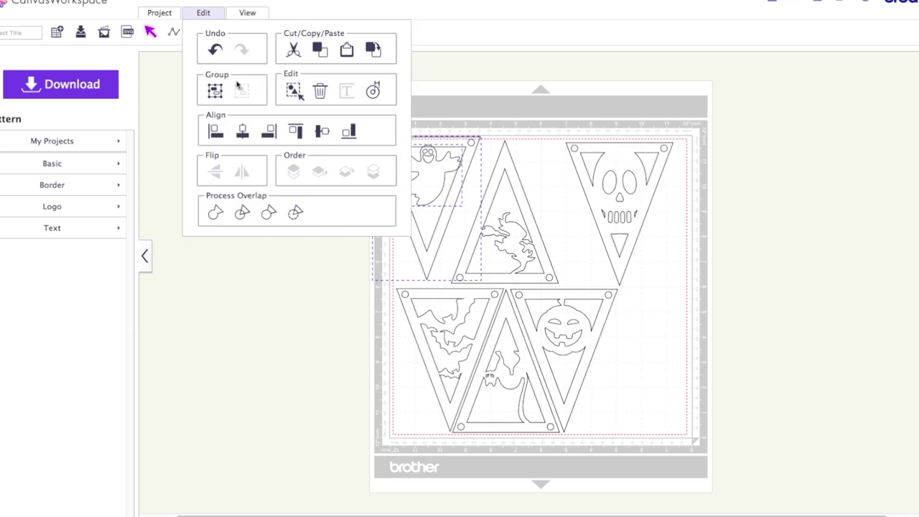
left_click(215, 215)
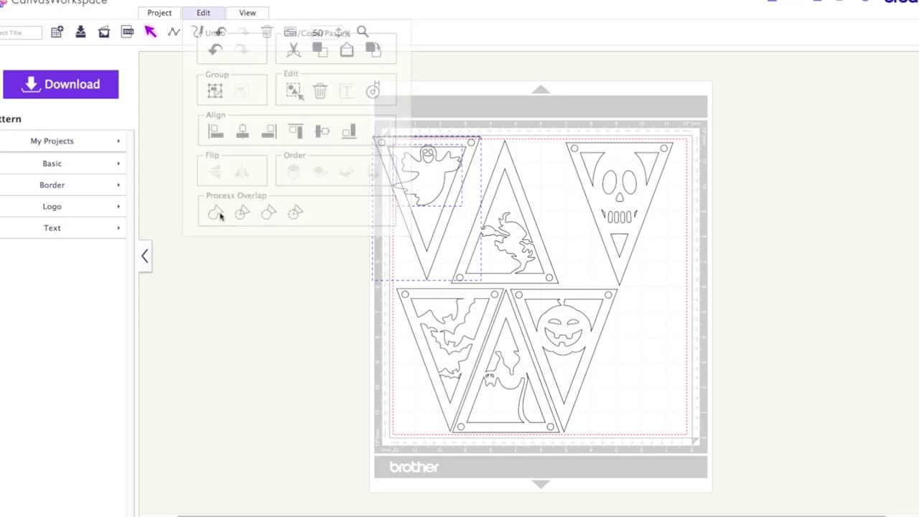
left_click(514, 181)
Slide the ghost pennant right and the skull pennant left to nest against the witch pennant
left_click(386, 150)
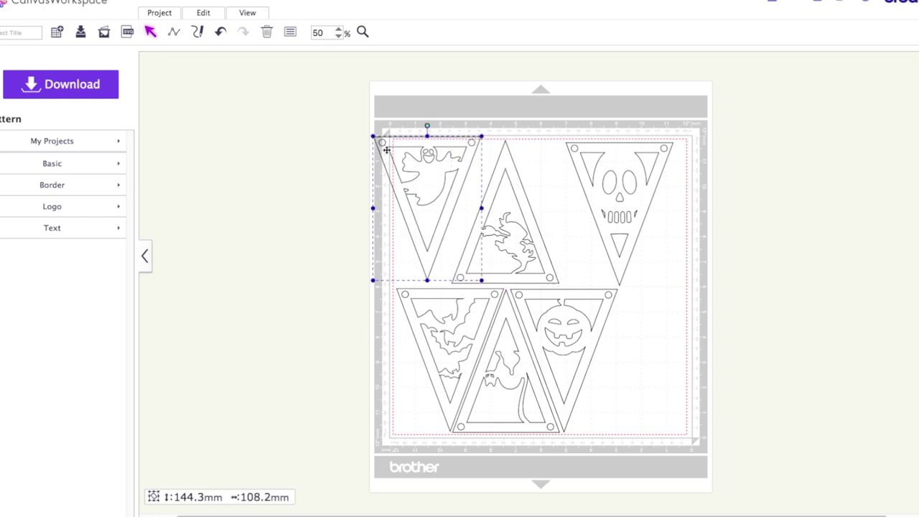
left_click_drag(386, 149, 407, 153)
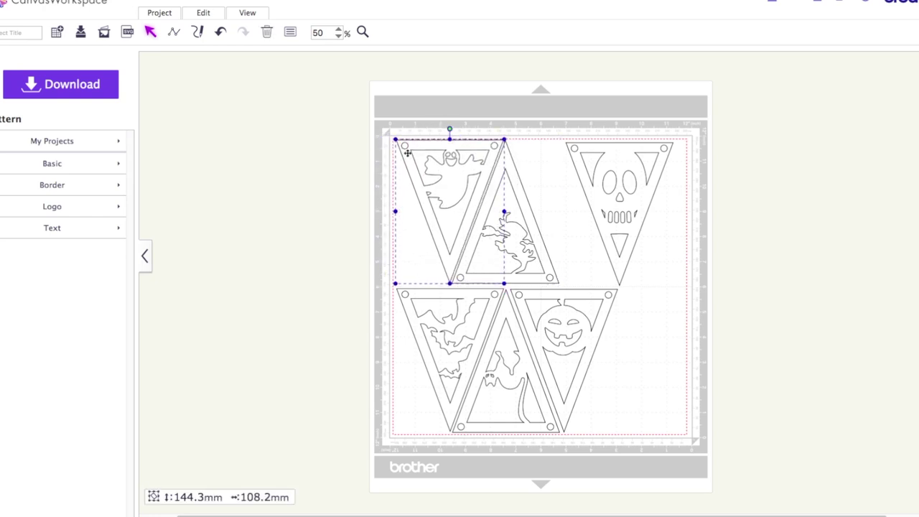
left_click_drag(578, 157, 522, 156)
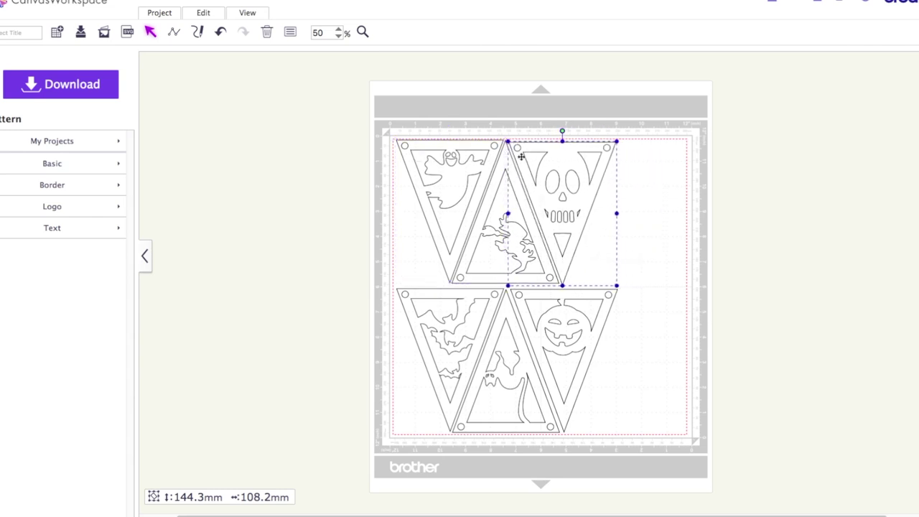
left_click(674, 194)
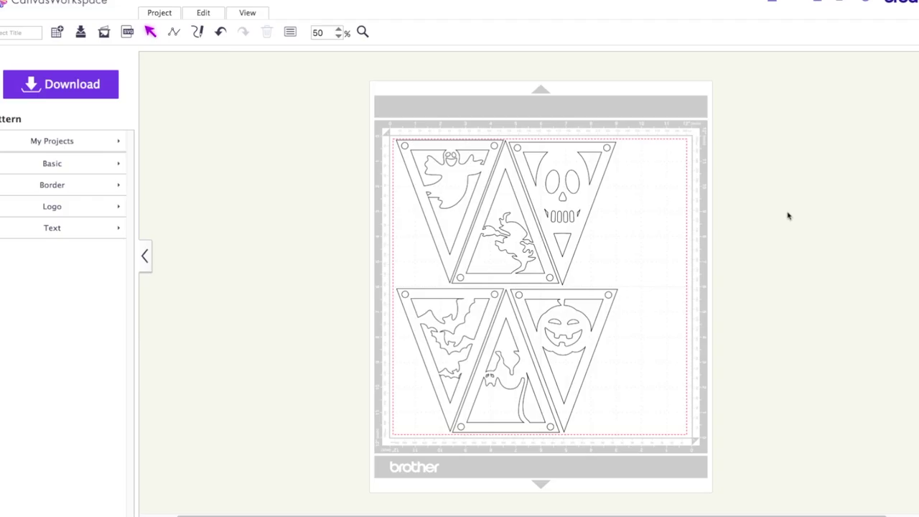